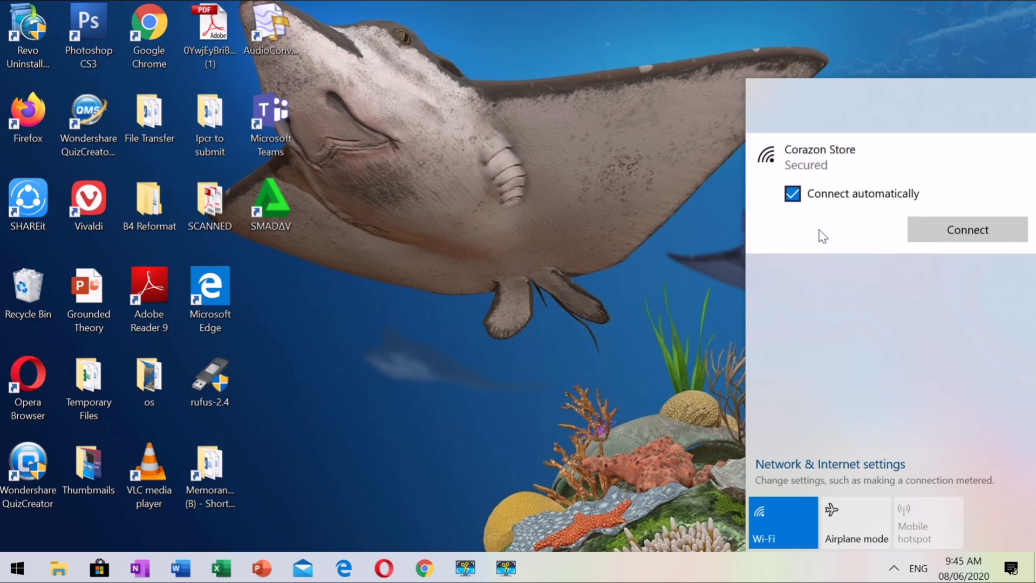
- Join the GlobeAtHome_4D9DE Wi-Fi network and launch Chrome from the taskbar
left_click(944, 234)
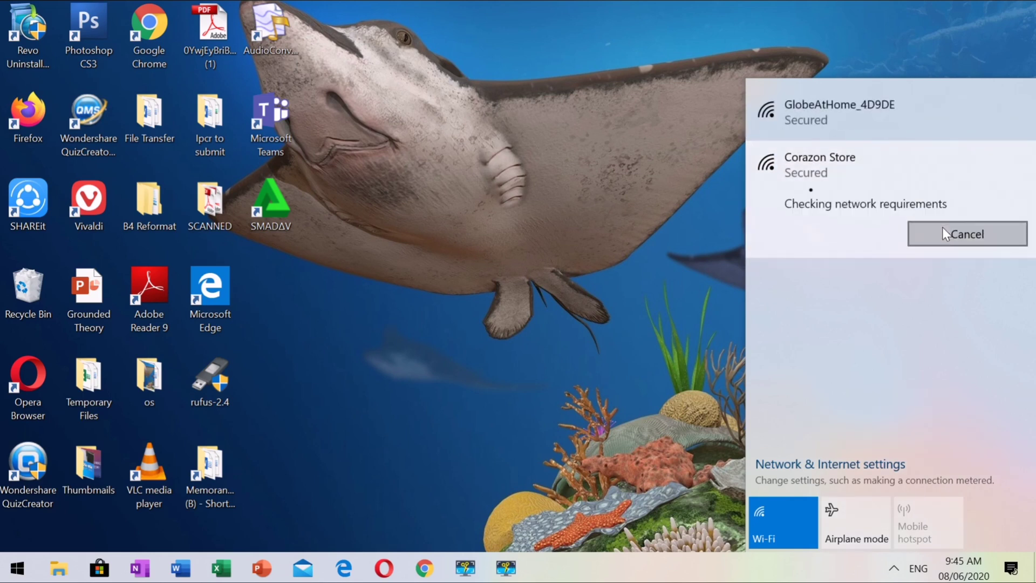
left_click(868, 132)
left_click(955, 184)
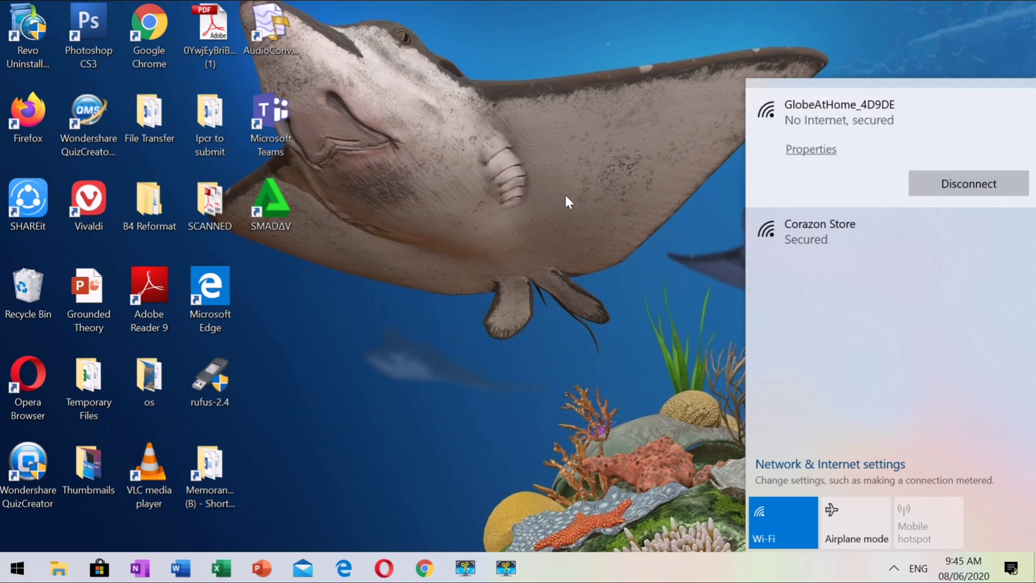
left_click(529, 259)
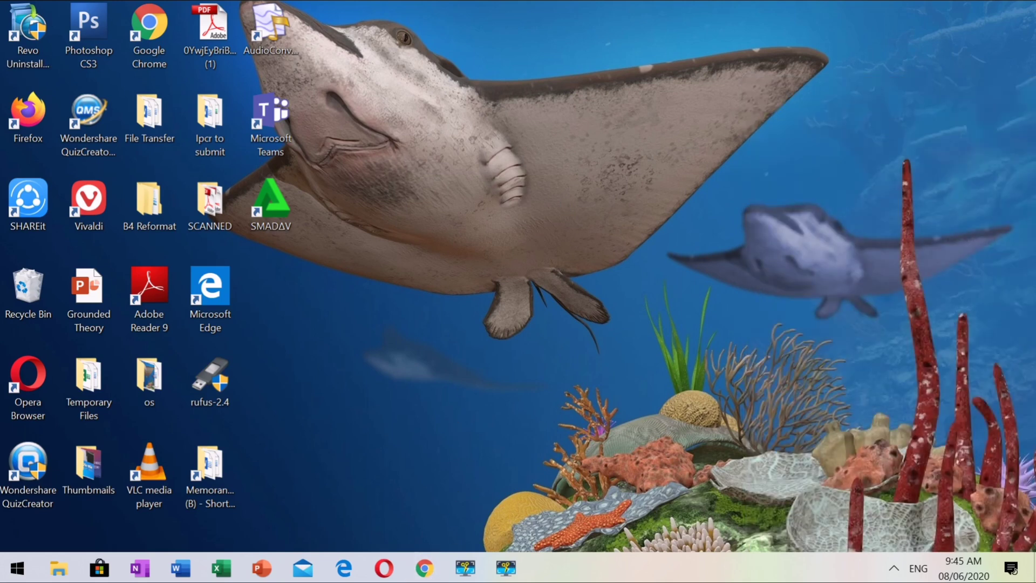
left_click(418, 575)
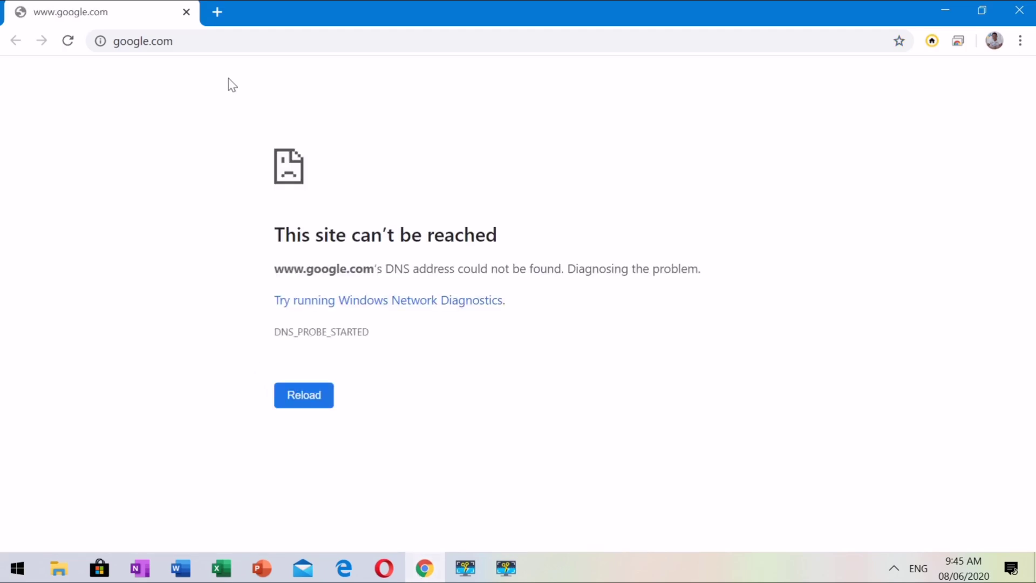
- Load 192.168.254.254 and review the status page showing Invalid SIM card and No Service
left_click(231, 47)
type("19")
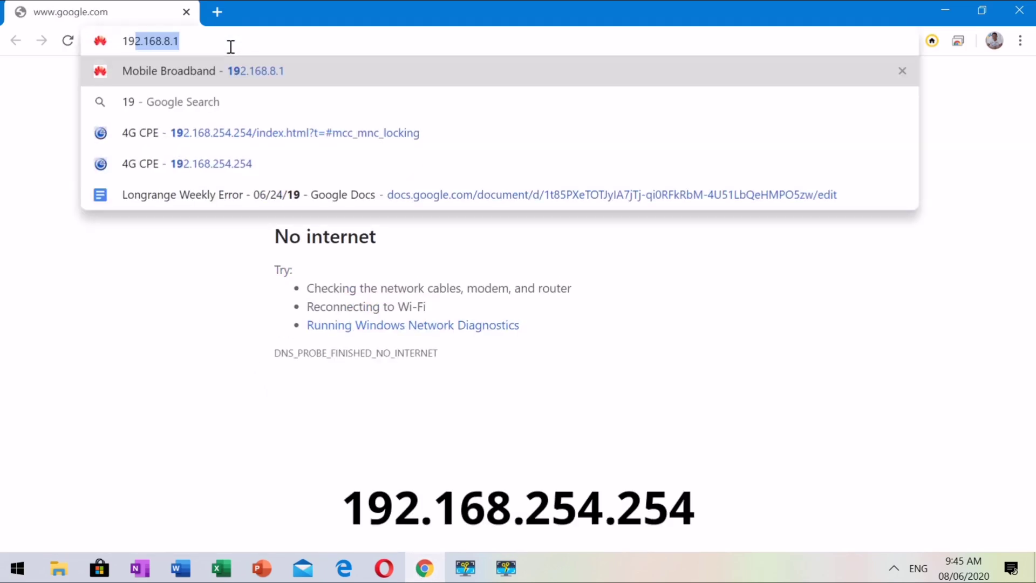
type("2.1")
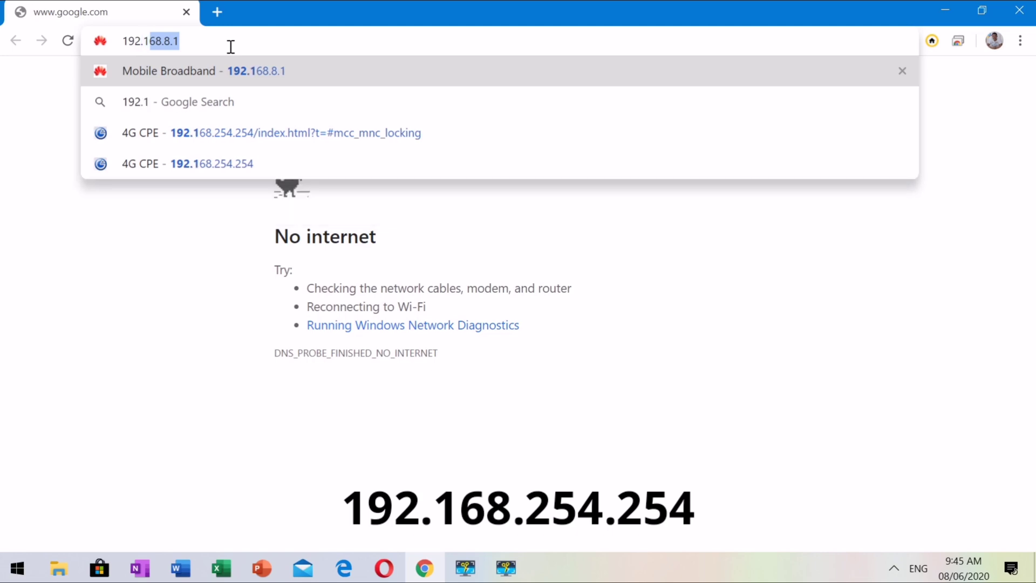
type("68.2")
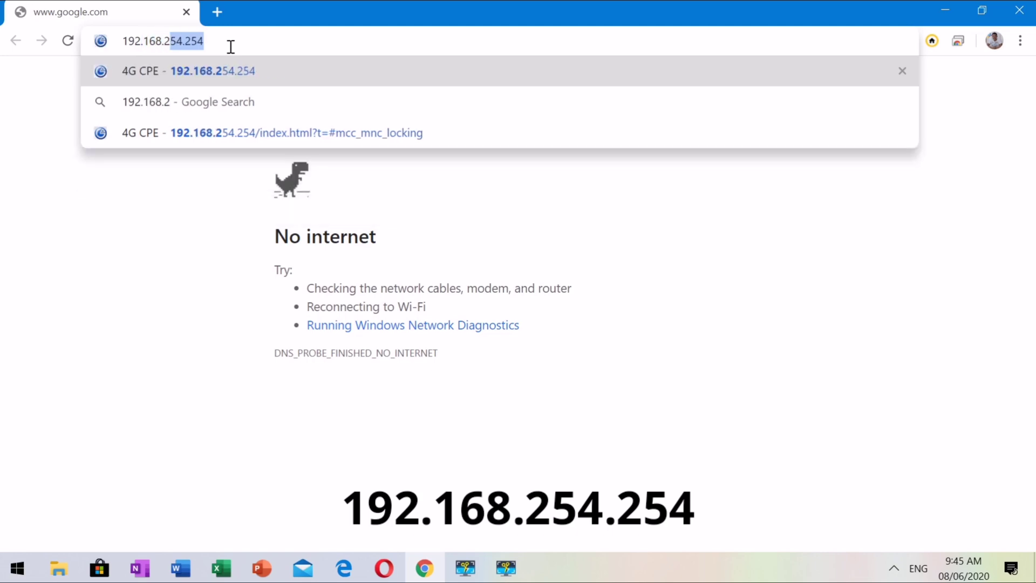
type("54.254")
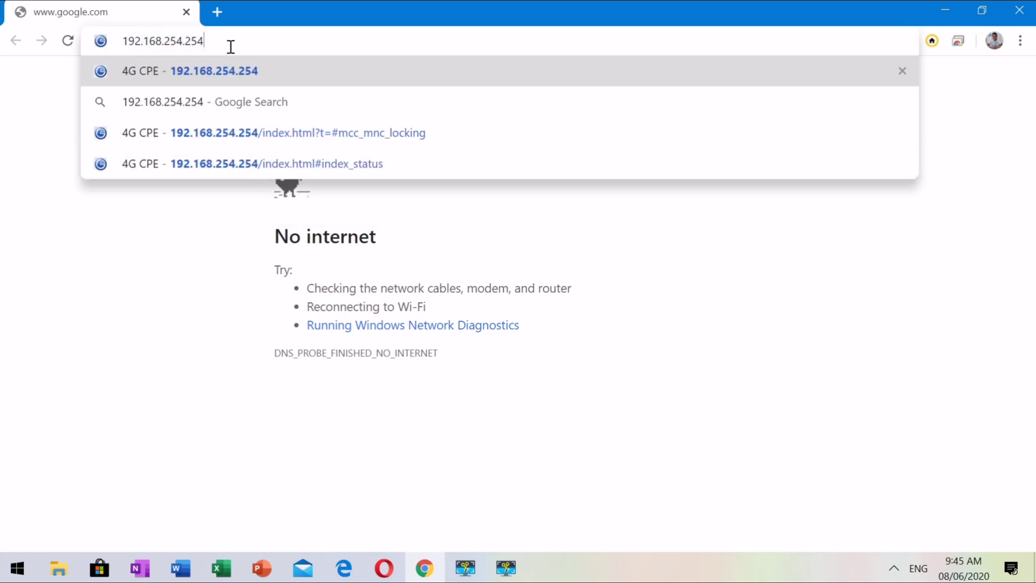
key("Return")
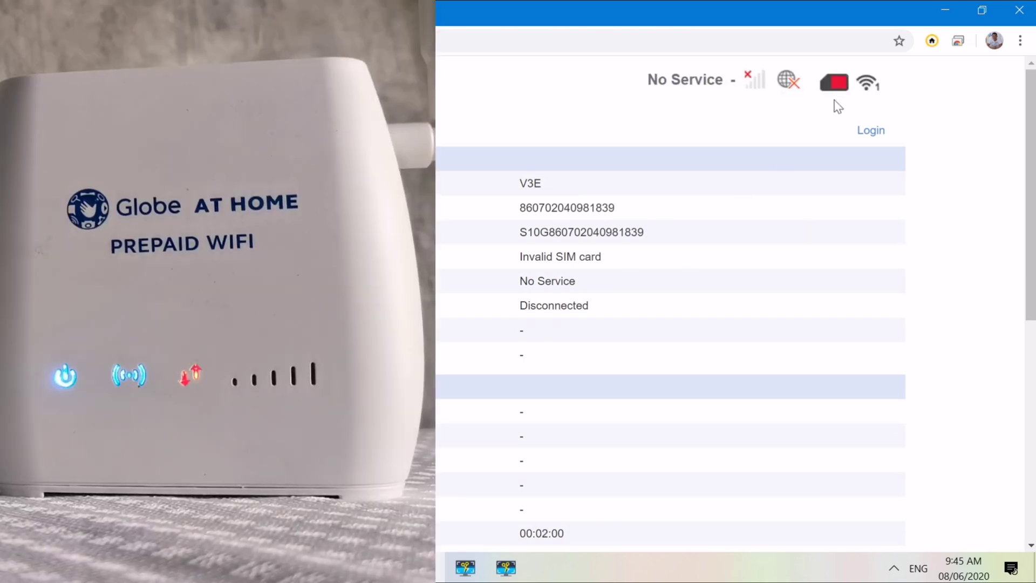
mouse_move(837, 84)
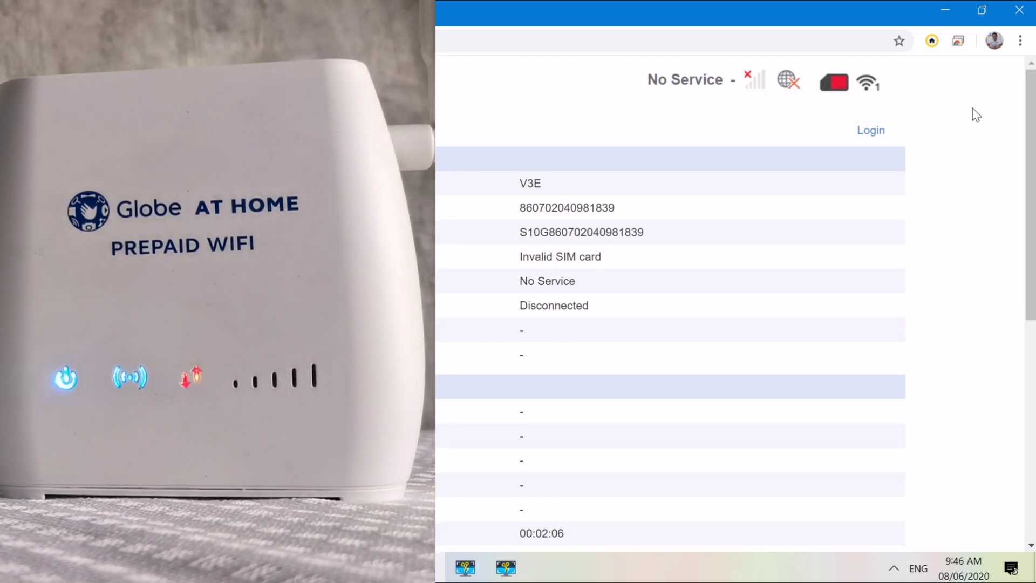
scroll(1034, 129, "down", 3)
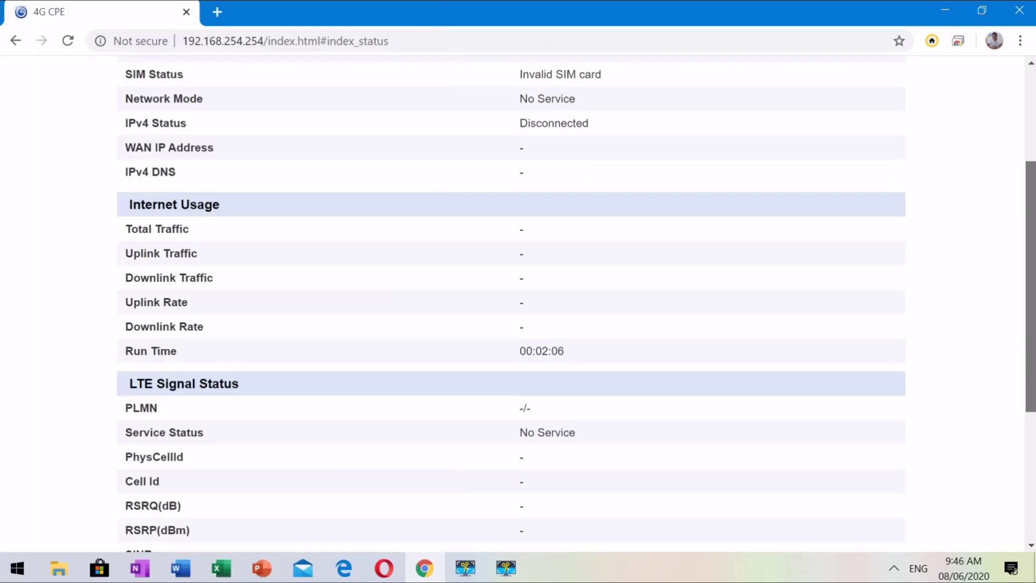
scroll(1034, 129, "down", 2)
scroll(571, 304, "down", 3)
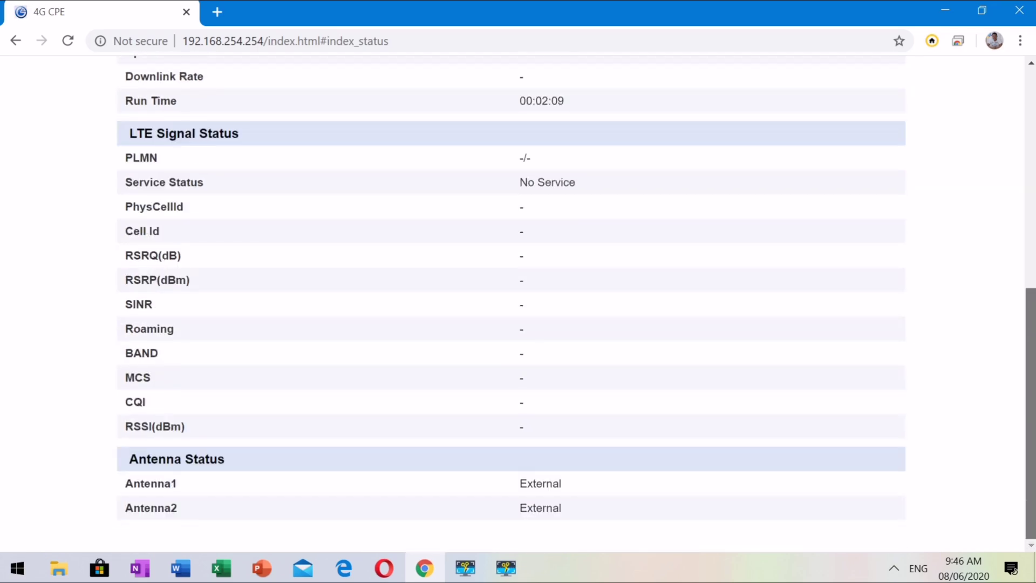
scroll(1030, 97, "up", 8)
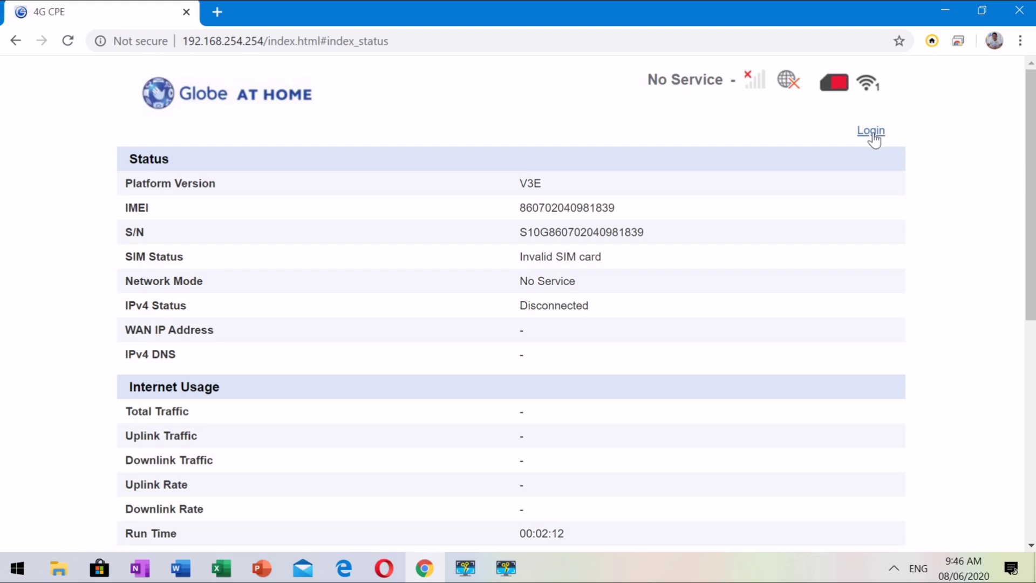
- Log in to the router admin with the admin username and password
left_click(871, 131)
type("u")
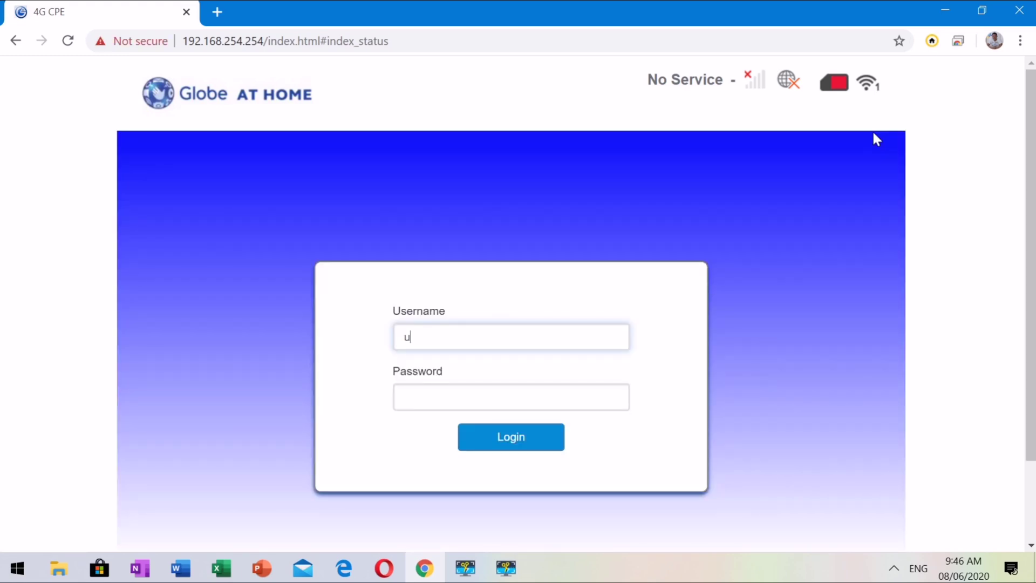
type("ser")
key("Tab")
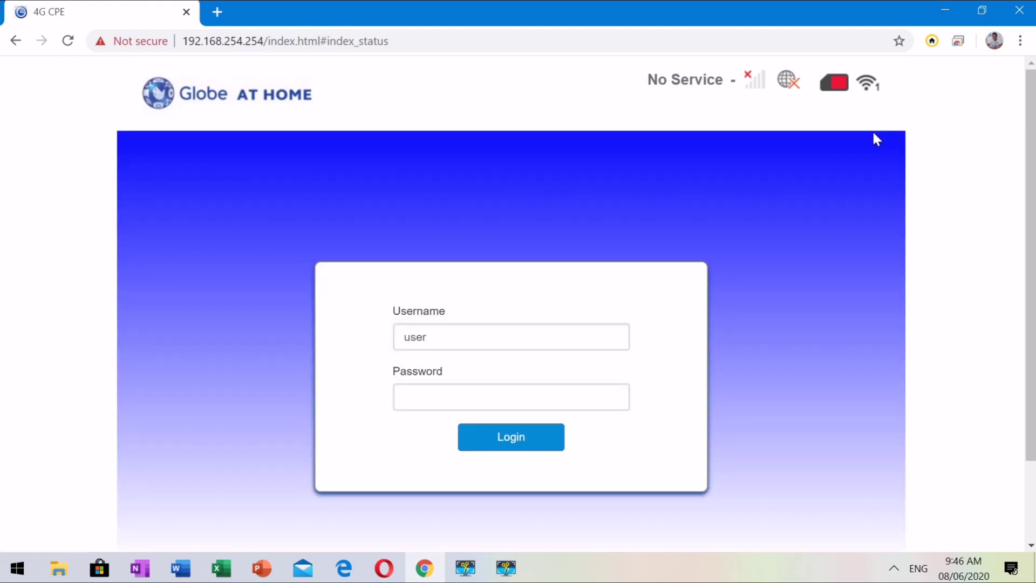
type("@l0be13")
left_click(542, 442)
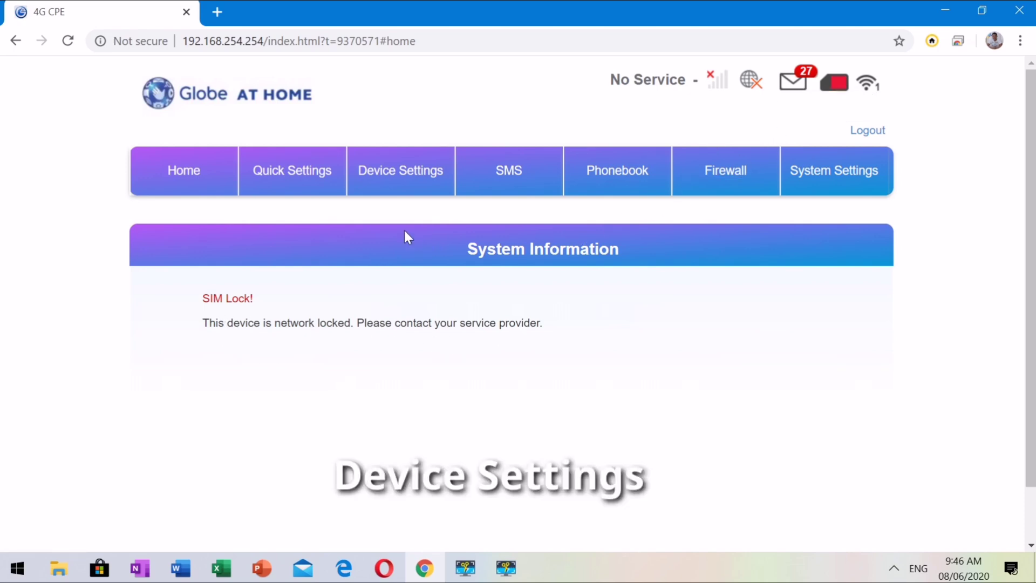
- Go to Device Settings > Advance Settings to view the DHCP server settings
left_click(405, 178)
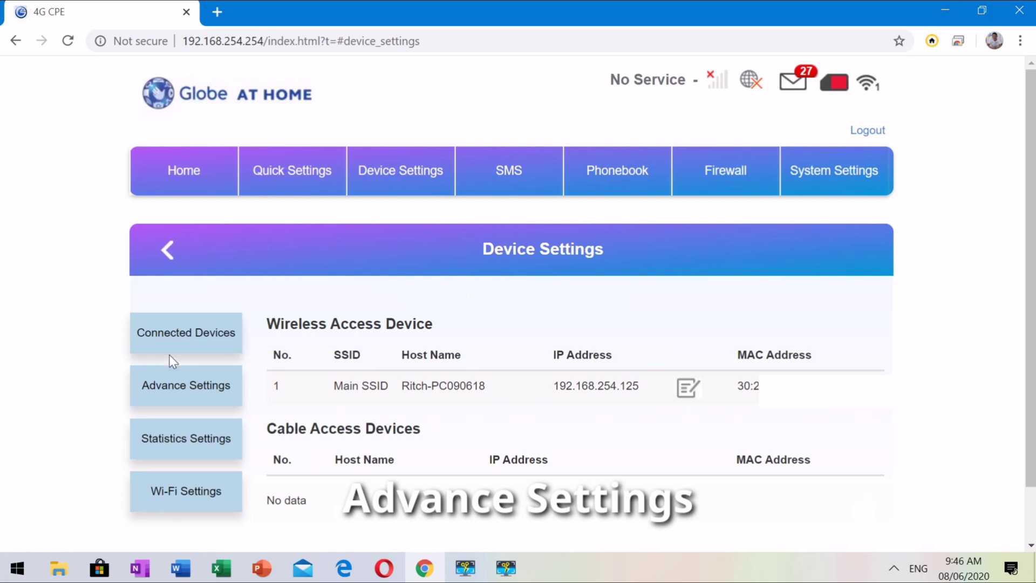
left_click(171, 387)
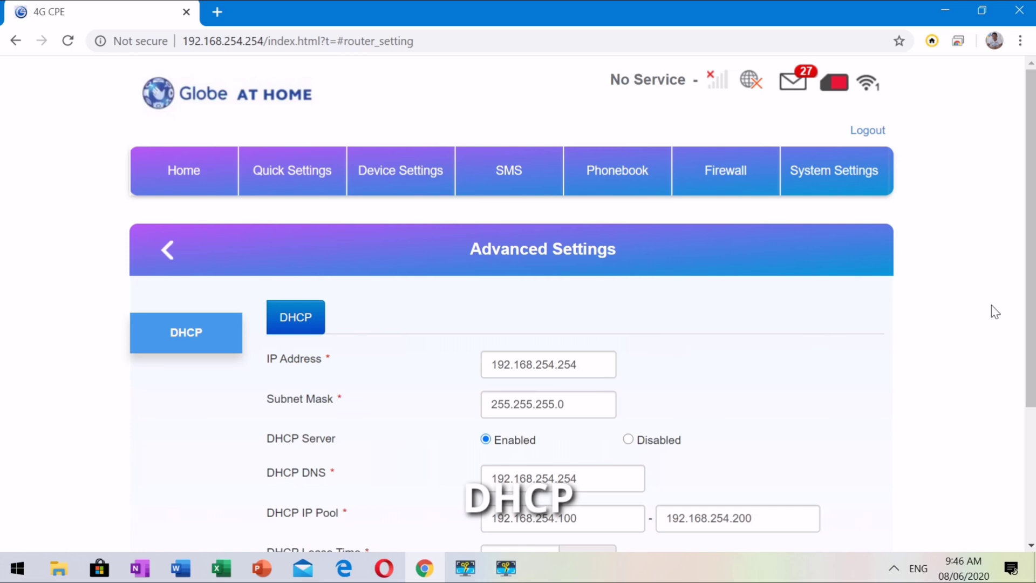
scroll(1032, 275, "down", 2)
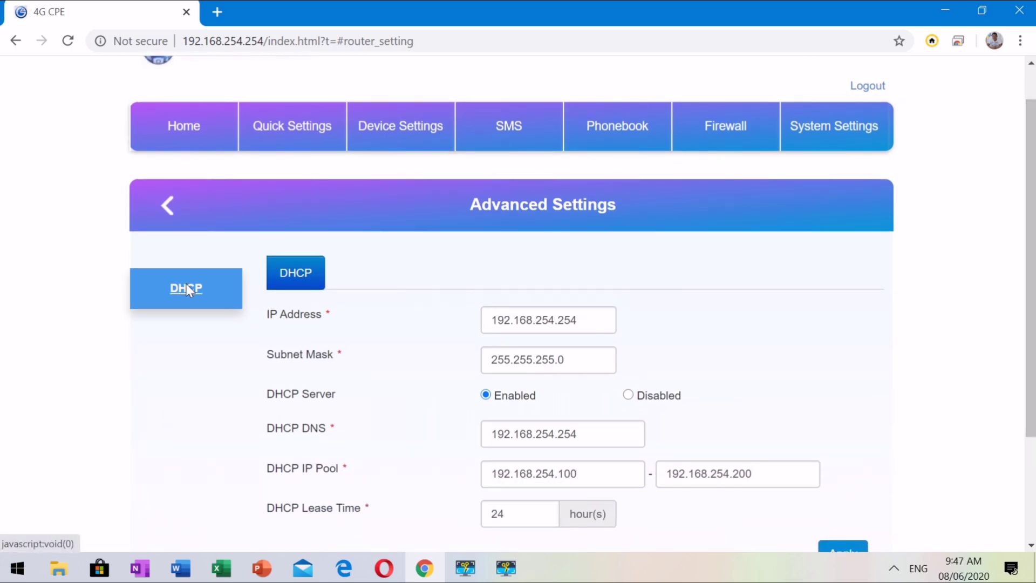
scroll(187, 286, "down", 3)
scroll(411, 275, "up", 4)
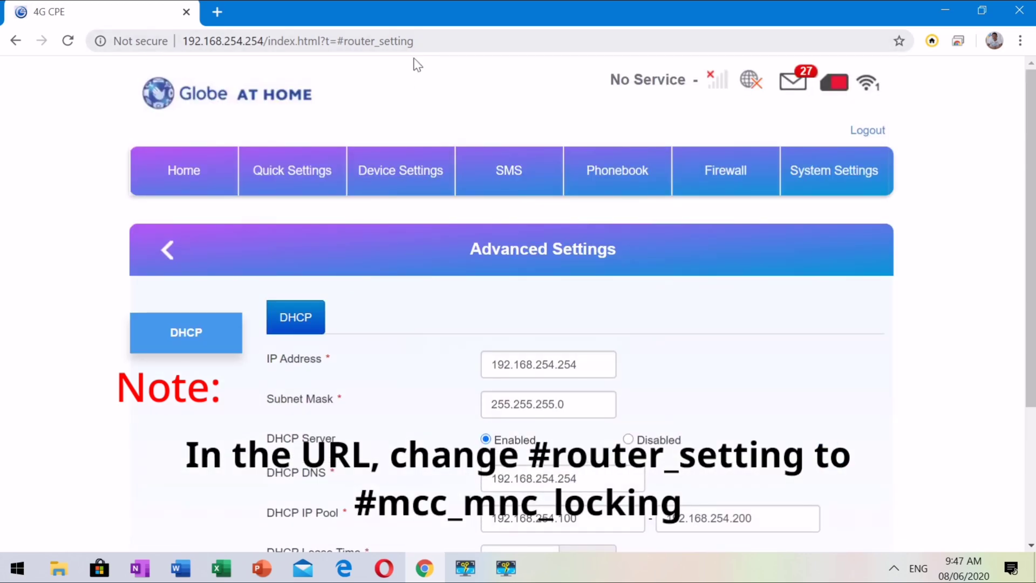
- Replace router_setting with mcc_mnc_locking in the page URL to reach the hidden locking page
left_click(432, 44)
left_click(433, 45)
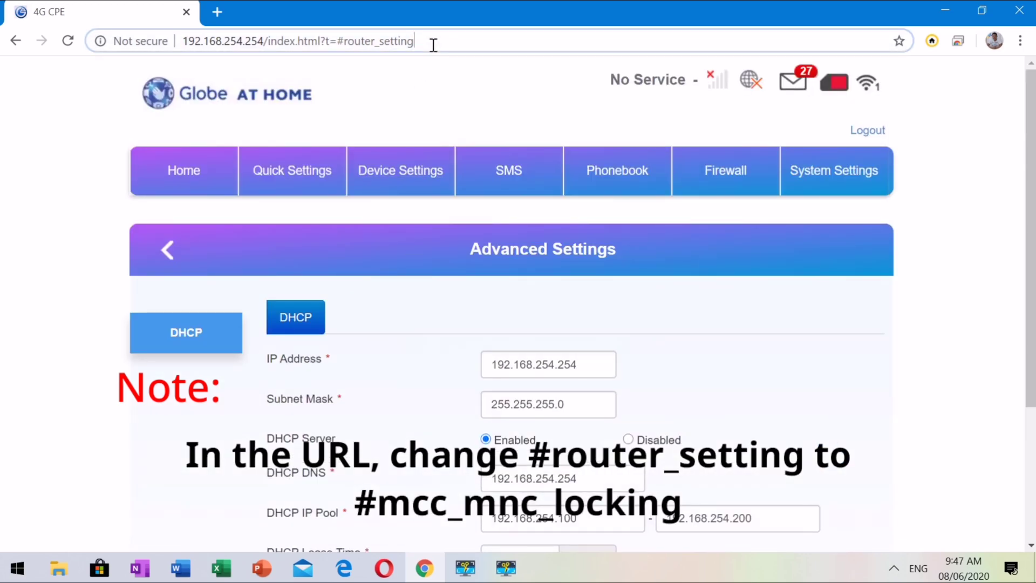
left_click_drag(414, 42, 343, 45)
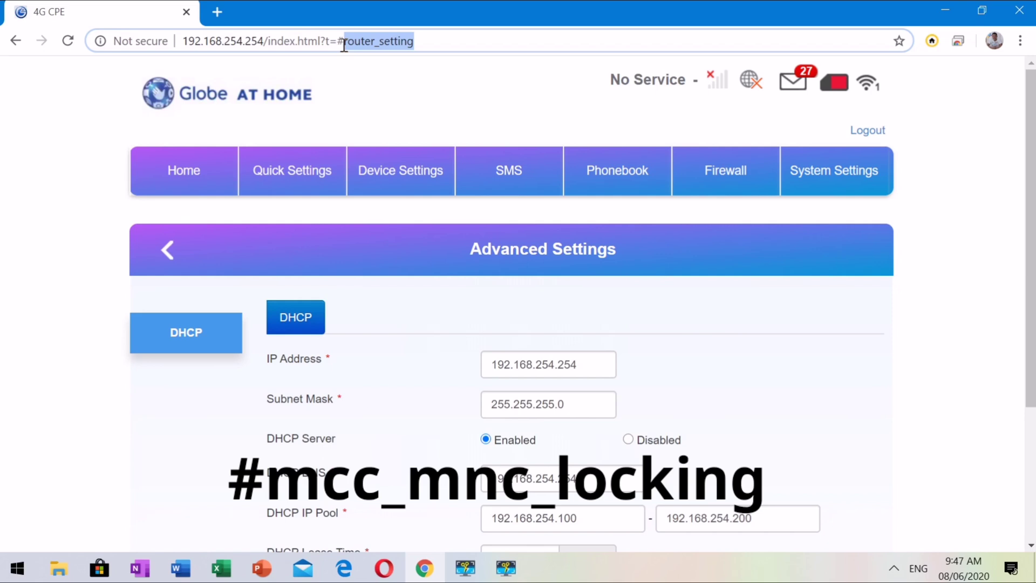
type("mcc")
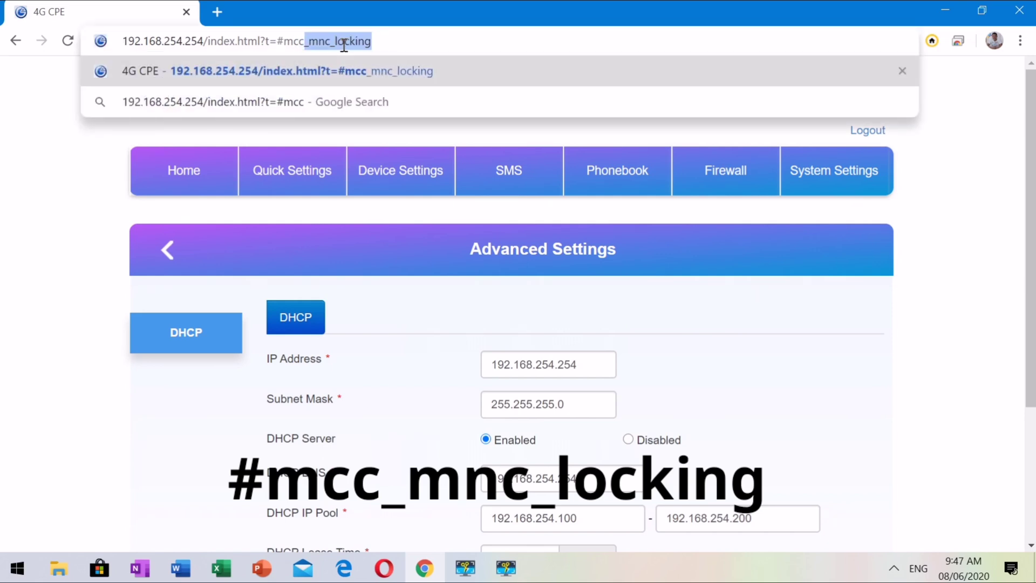
type("_mnc")
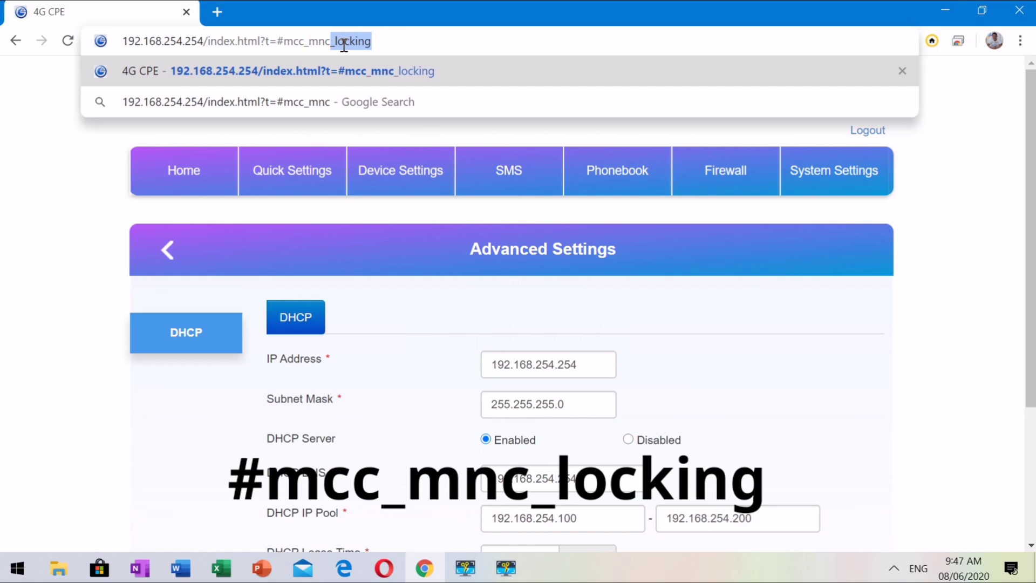
type("_")
type("lo")
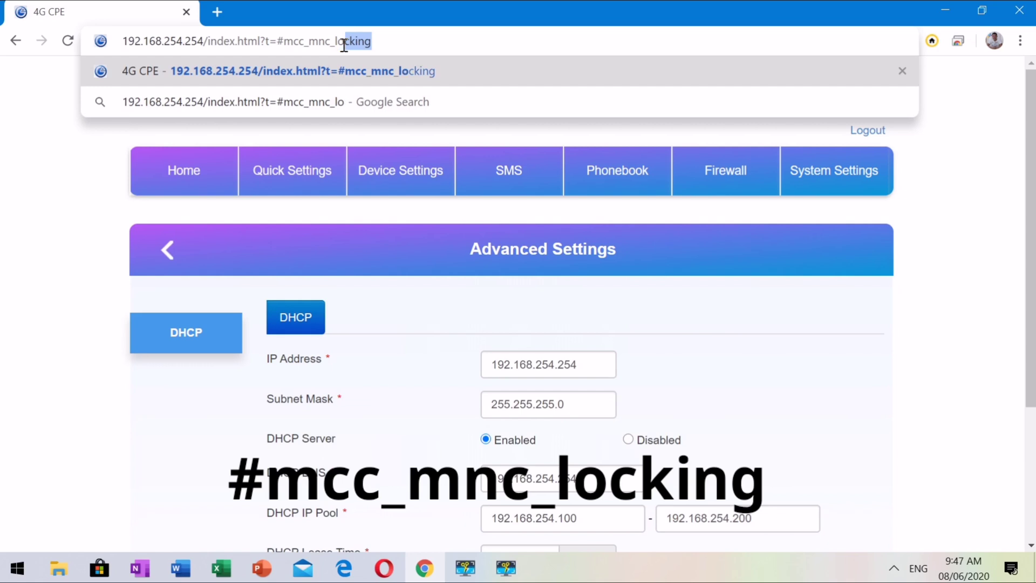
type("cking")
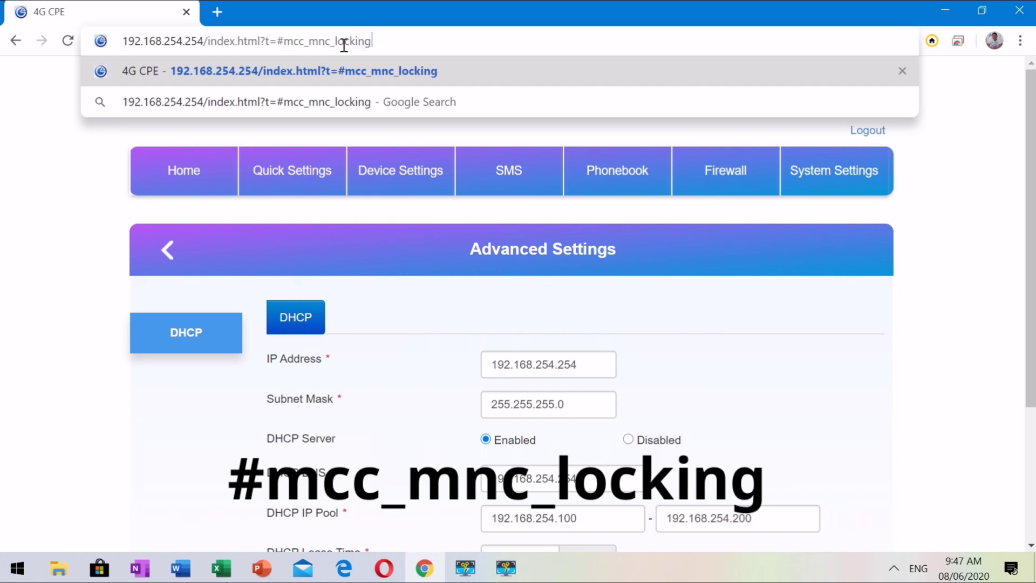
key("Return")
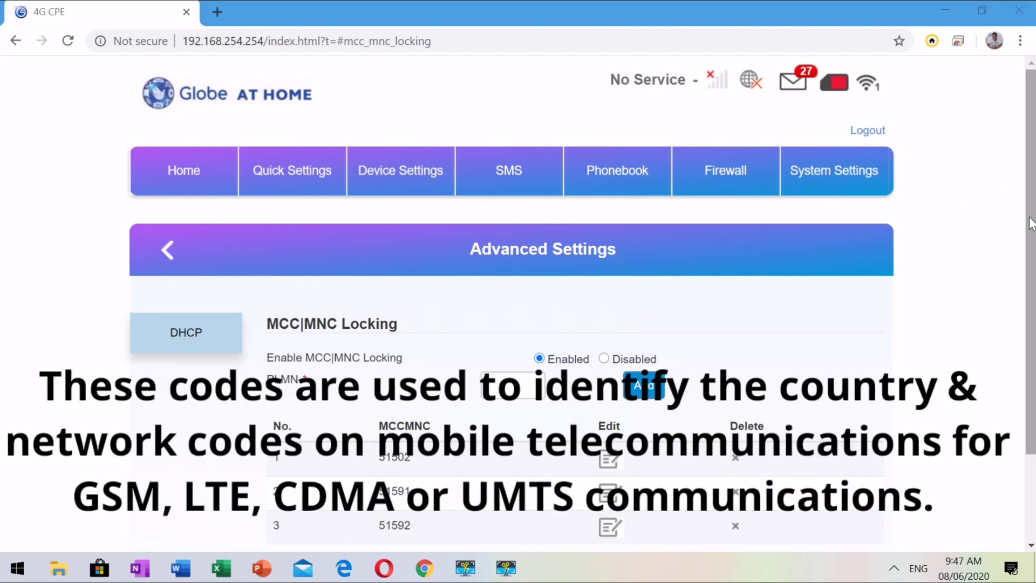
- Set Enable MCC|MNC Locking to Disabled and add 51503 as a fourth PLMN
left_click_drag(1030, 222, 1031, 301)
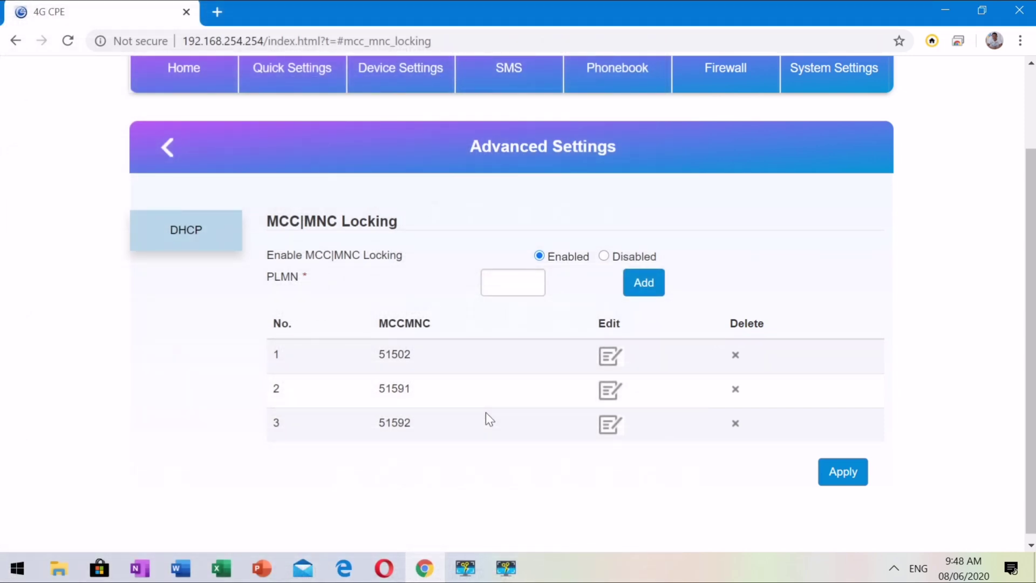
left_click(604, 256)
left_click(516, 288)
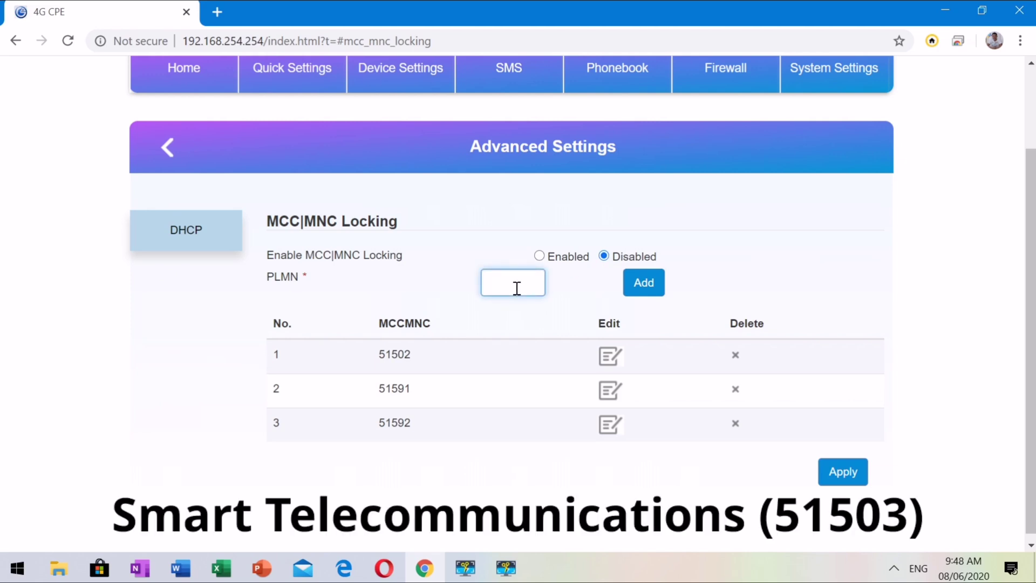
type("5150")
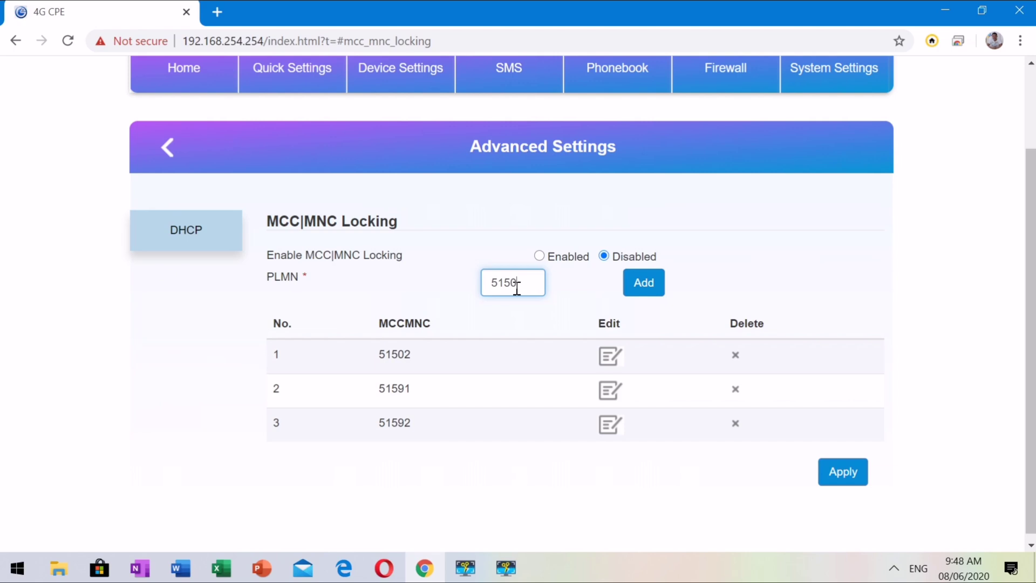
type("3")
left_click(641, 294)
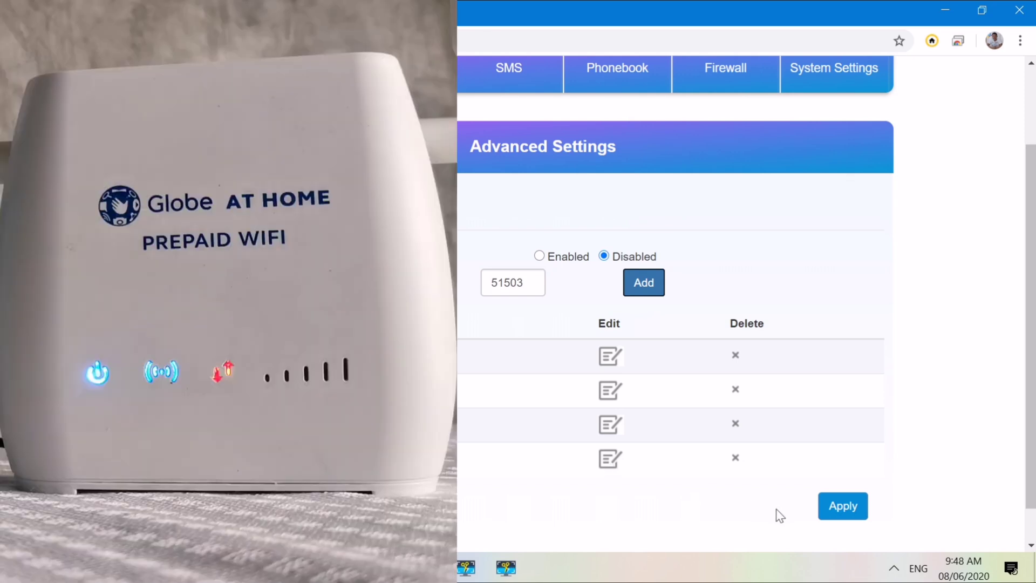
- Apply and confirm the locking changes, then rejoin the GlobeAtHome_4D9DE Wi-Fi network
left_click(841, 515)
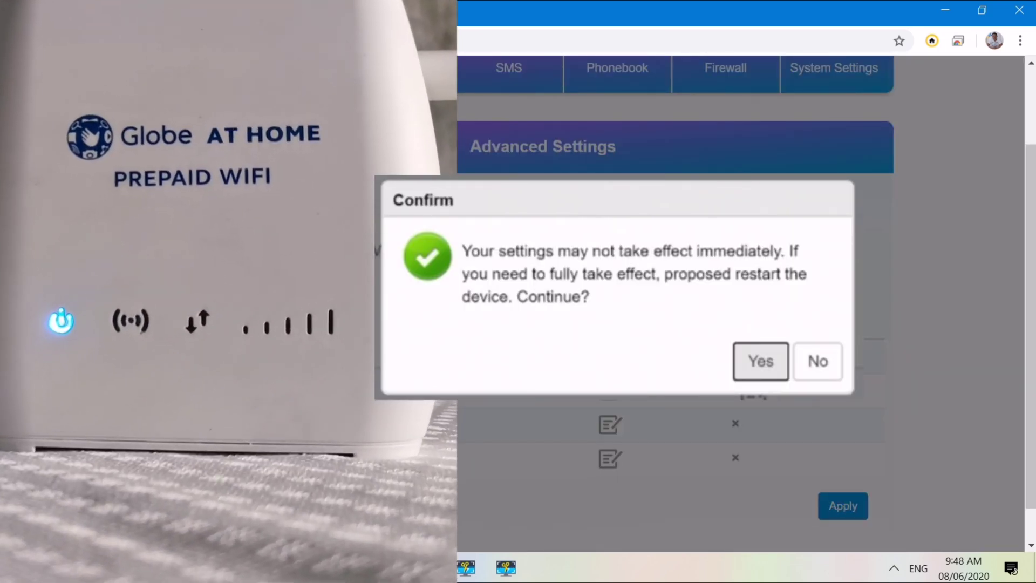
key("Return")
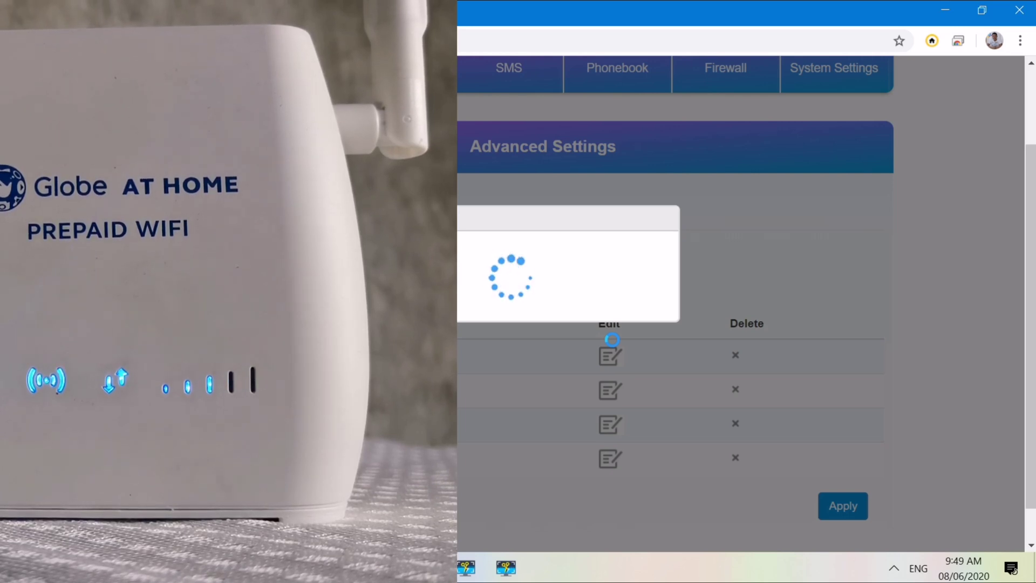
left_click(893, 567)
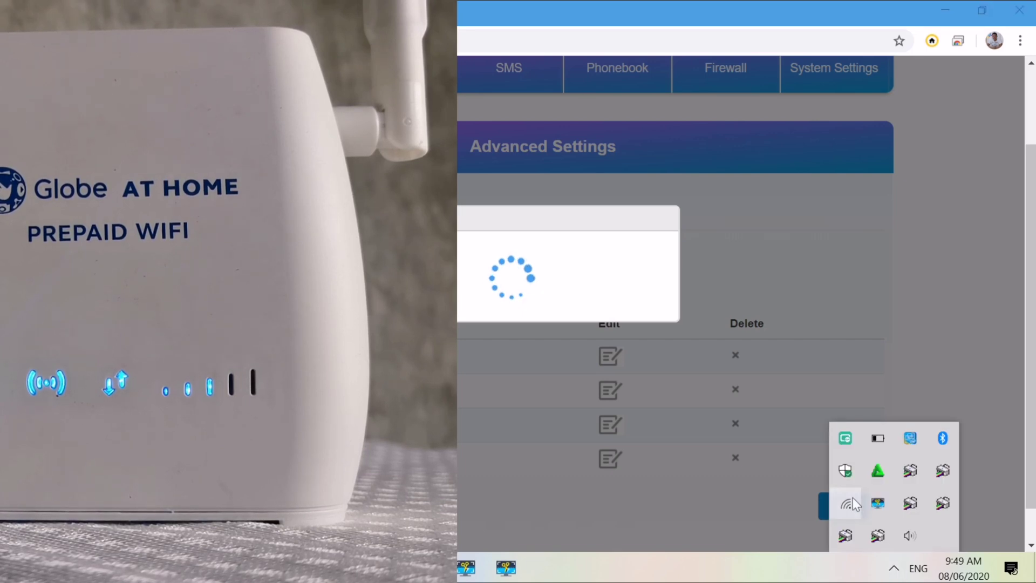
left_click(852, 499)
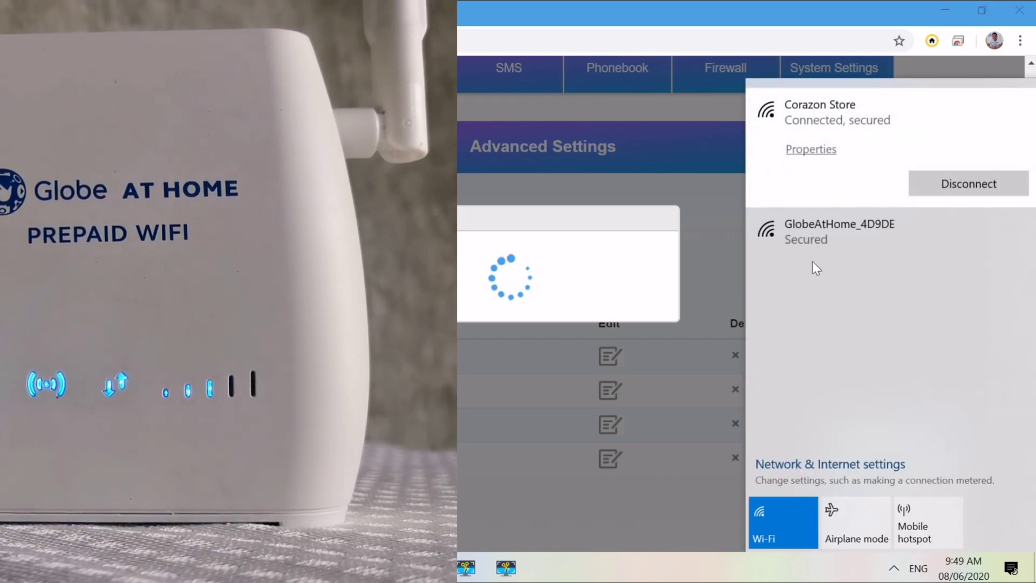
double_click(811, 256)
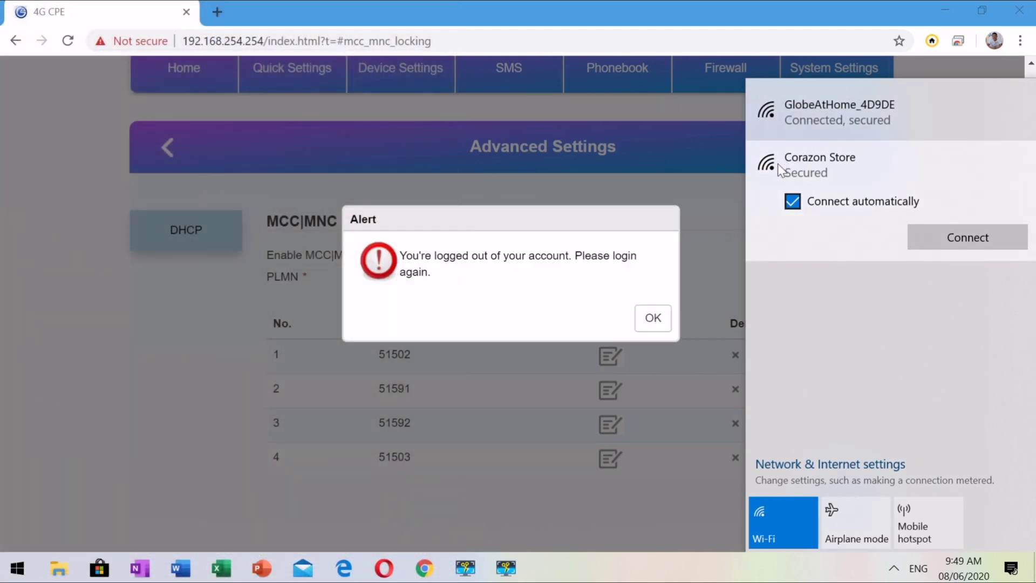
- Dismiss the logged-out alert and reload the router page at 192.168.254.254
left_click(653, 318)
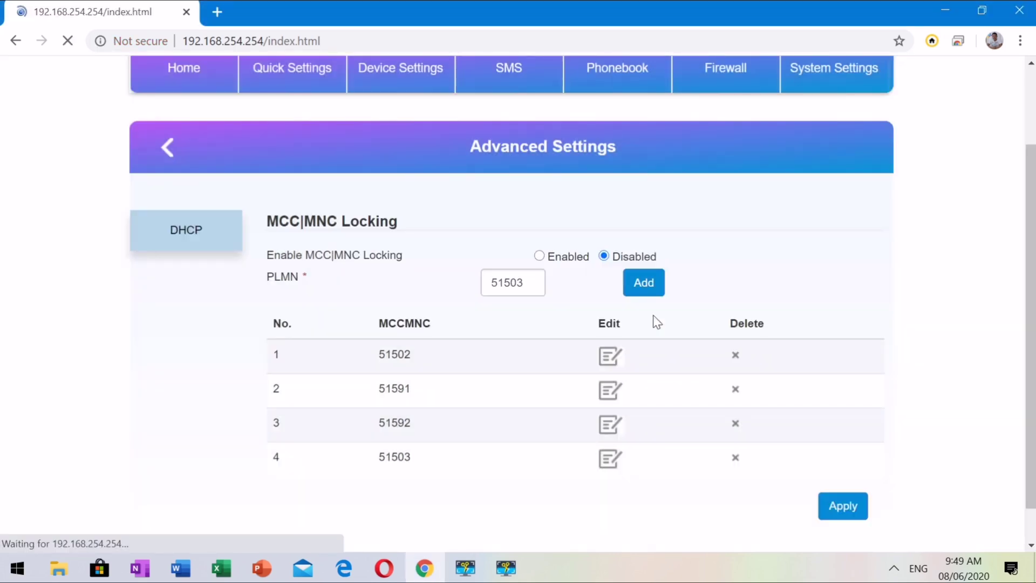
left_click(349, 46)
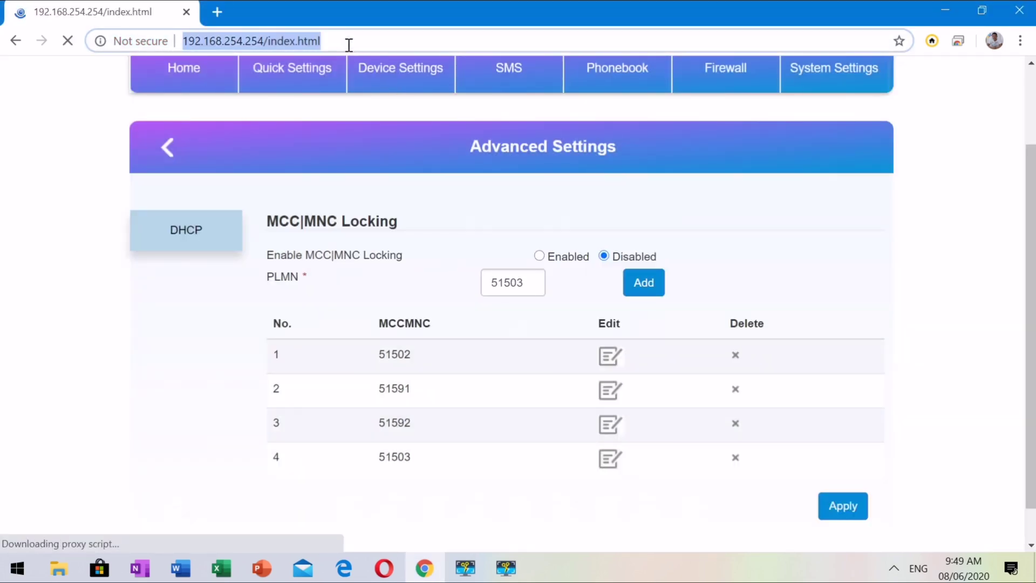
type("19")
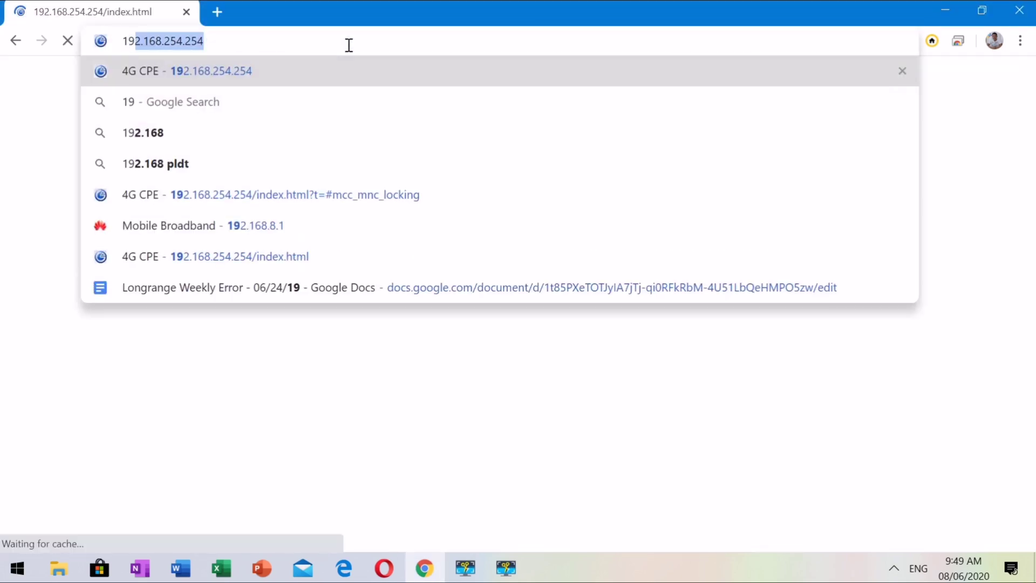
key("Return")
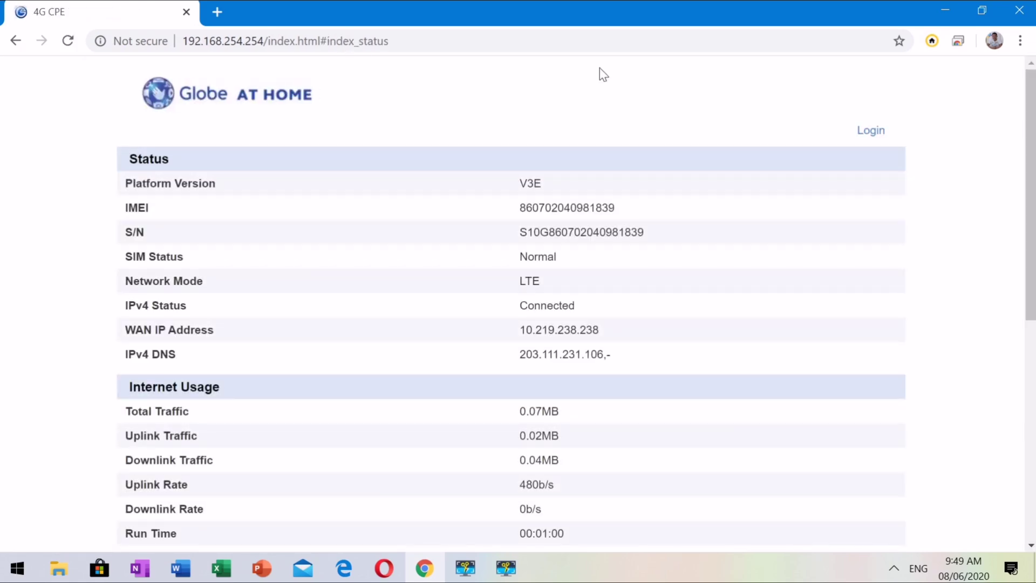
- Open the login form and enter the admin username and password again
left_click(870, 130)
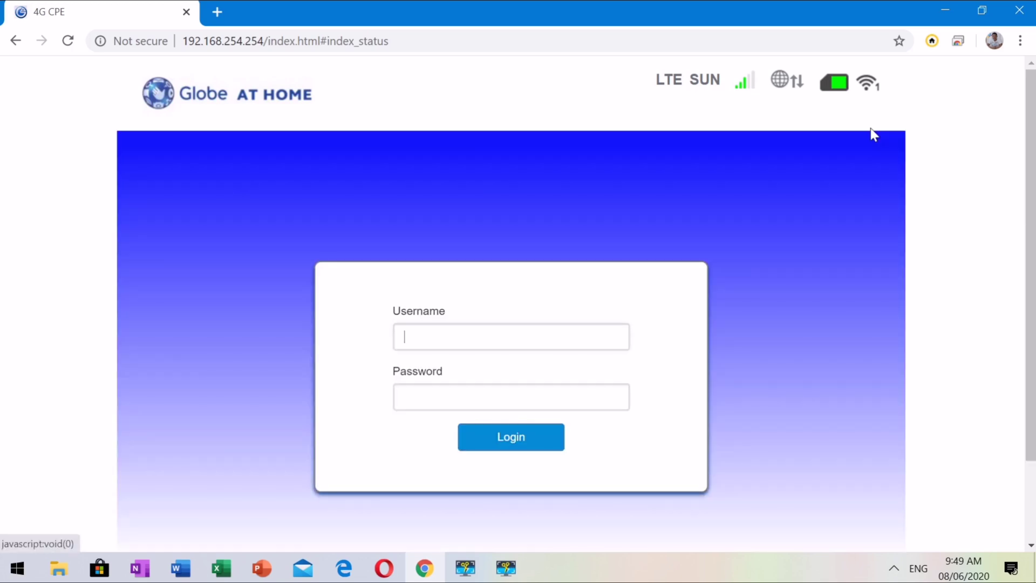
left_click(544, 345)
type("u")
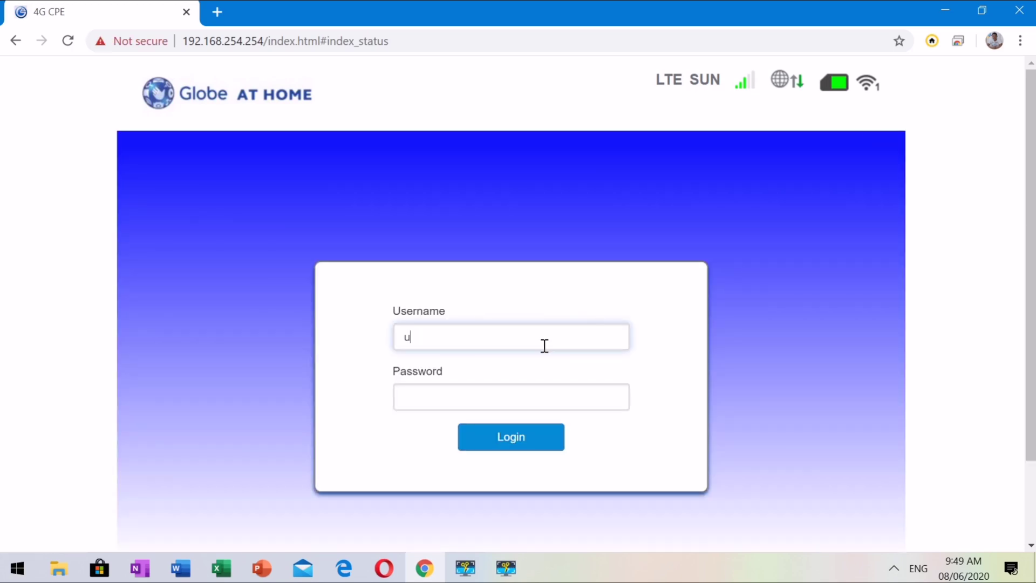
type("ser")
key("Tab")
key("Caps_Lock")
type("A")
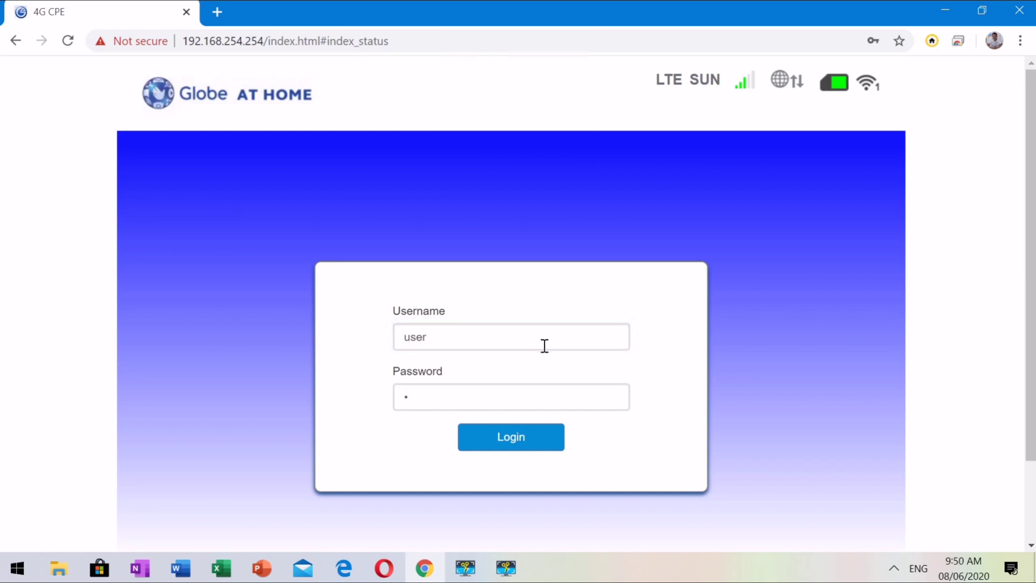
type("0")
key("BackSpace")
key("BackSpace")
key("BackSpace")
key("BackSpace")
type("ase3e1t3")
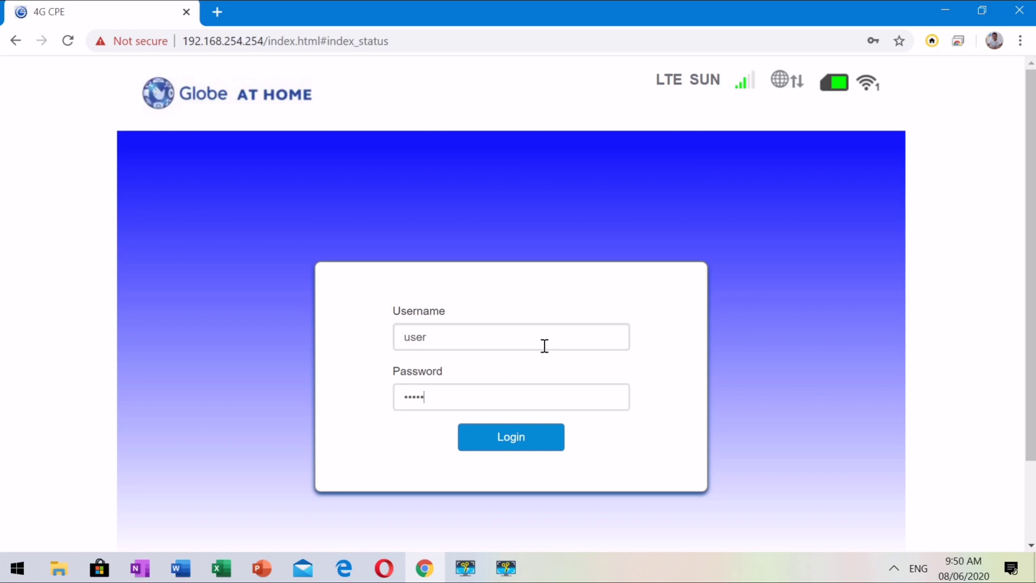
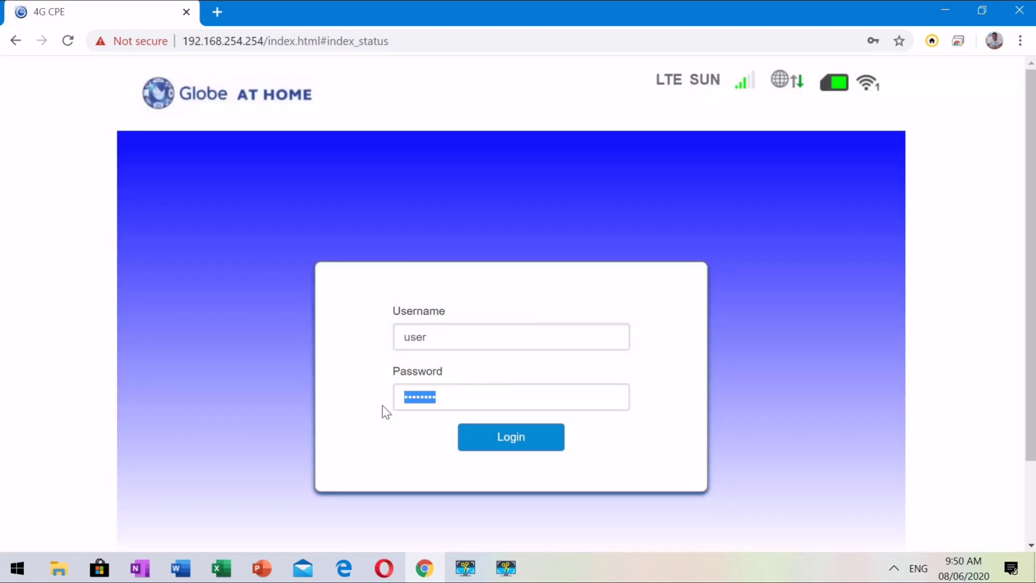
- Turn off Caps Lock, enter the admin password and log in to the router
key("Caps_Lock")
type("S*******")
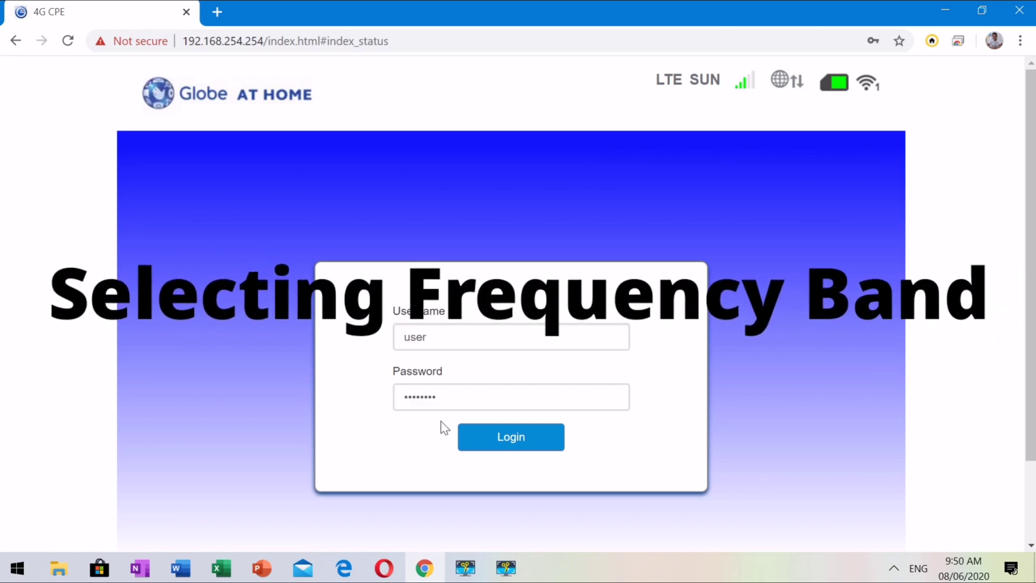
left_click(485, 432)
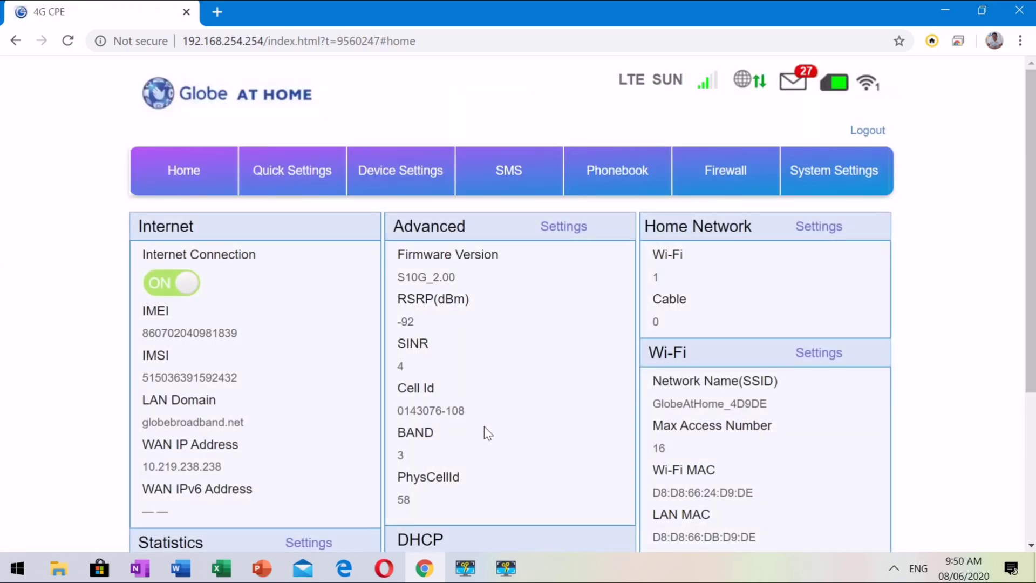
- Go to Device Settings > Advanced Settings and view the DHCP pool 192.168.254.100–192.168.254.200
left_click(400, 175)
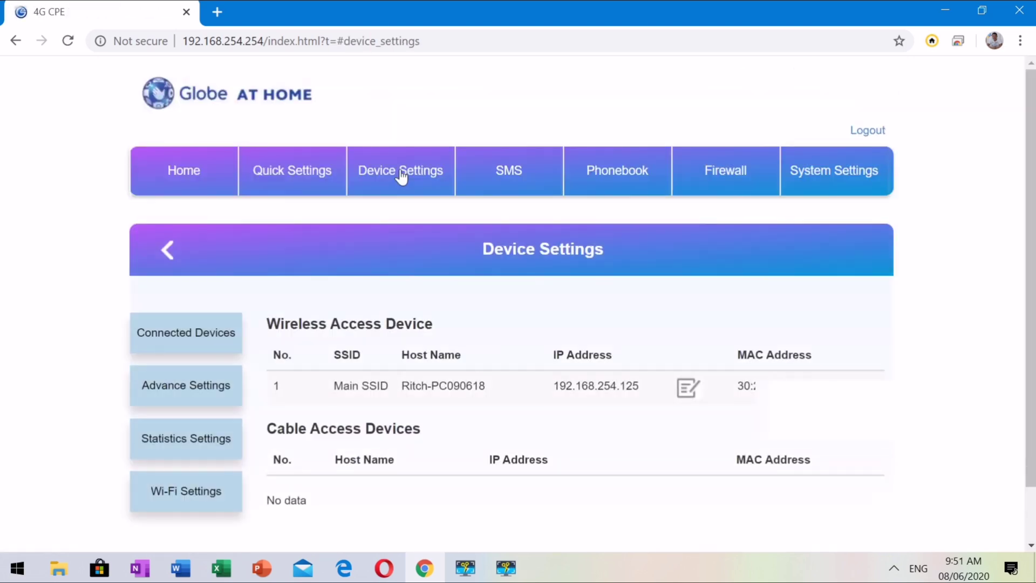
left_click(199, 392)
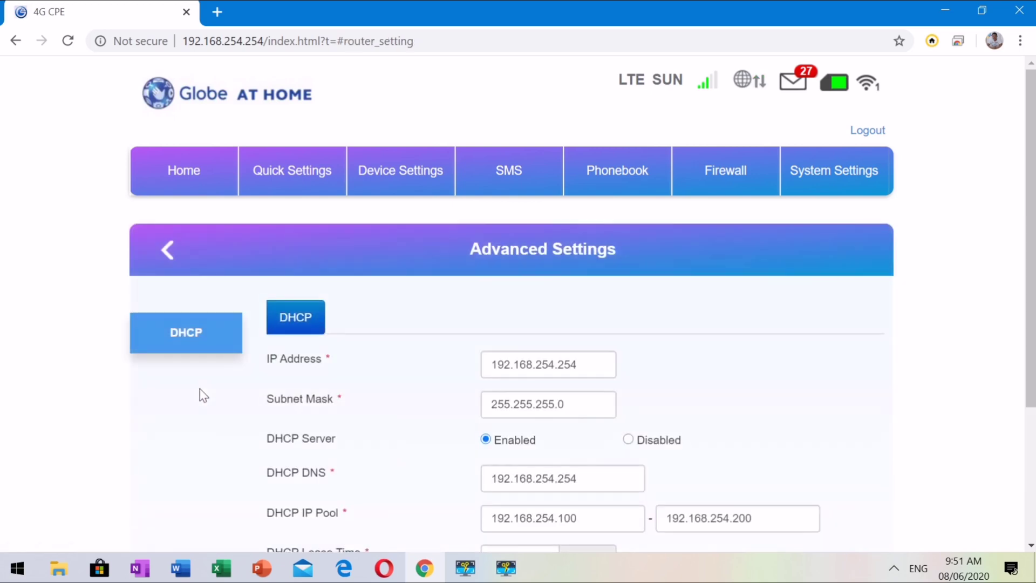
scroll(178, 336, "down", 4)
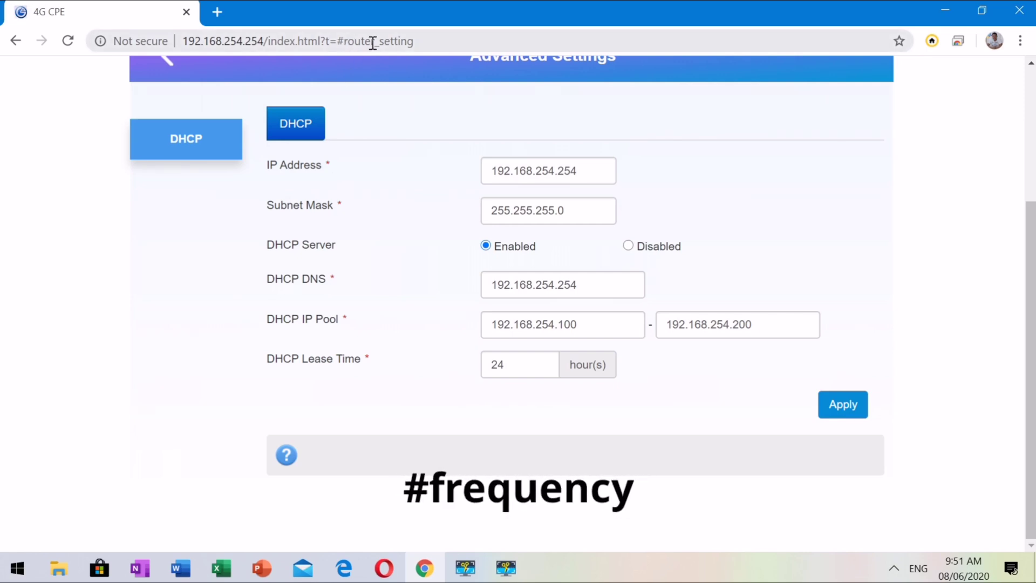
- Change the page address from #router_setting to #frequency to load Frequency & Network
left_click(418, 42)
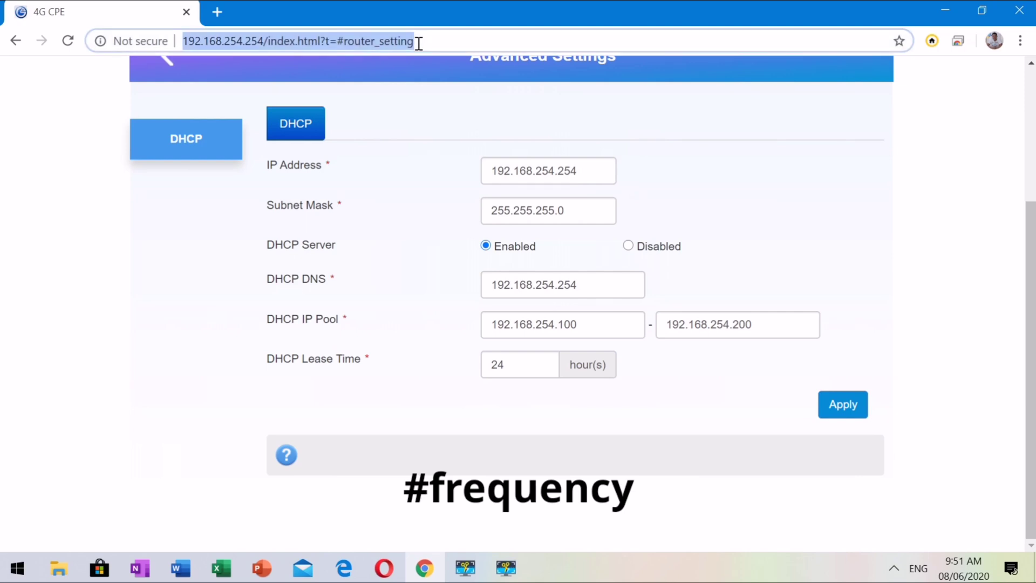
left_click(418, 42)
key("BackSpace")
key("BackSpace")
key("BackSpace")
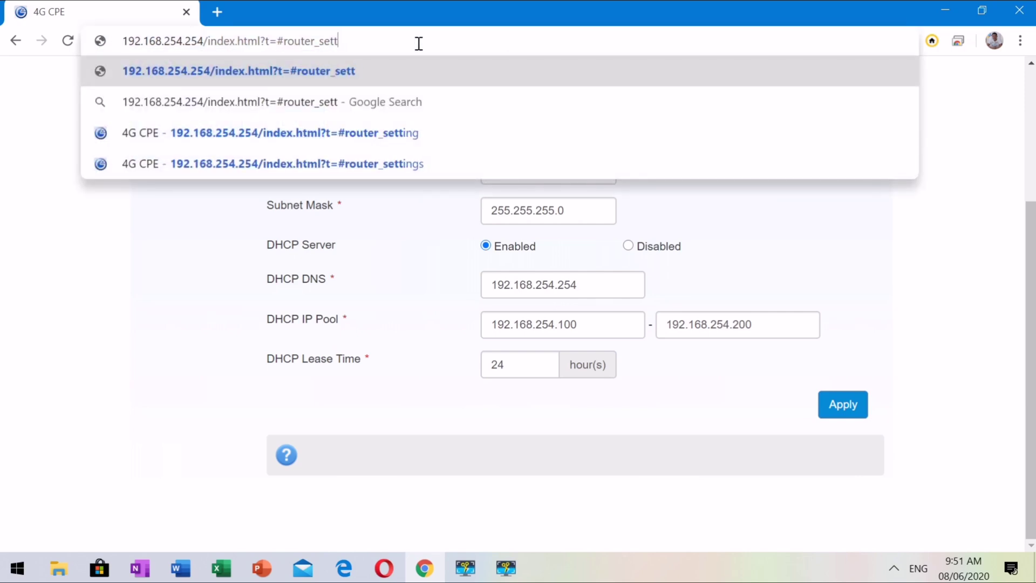
key("BackSpace")
key("BackSpace")
key("BackSpace")
key("BackSpace")
key("BackSpace")
key("BackSpace")
key("BackSpace")
key("BackSpace")
key("BackSpace")
key("BackSpace")
key("BackSpace")
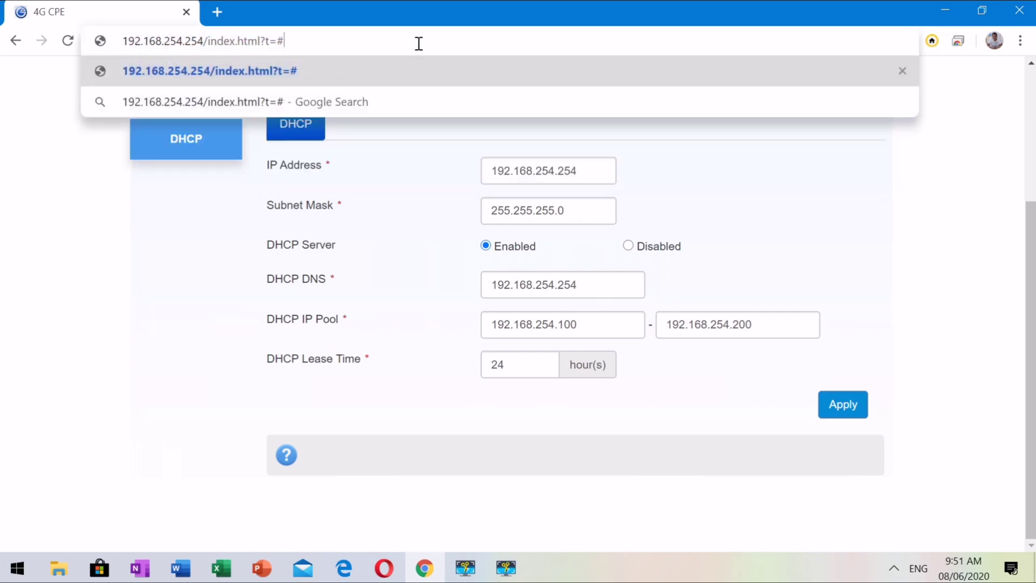
type("fre")
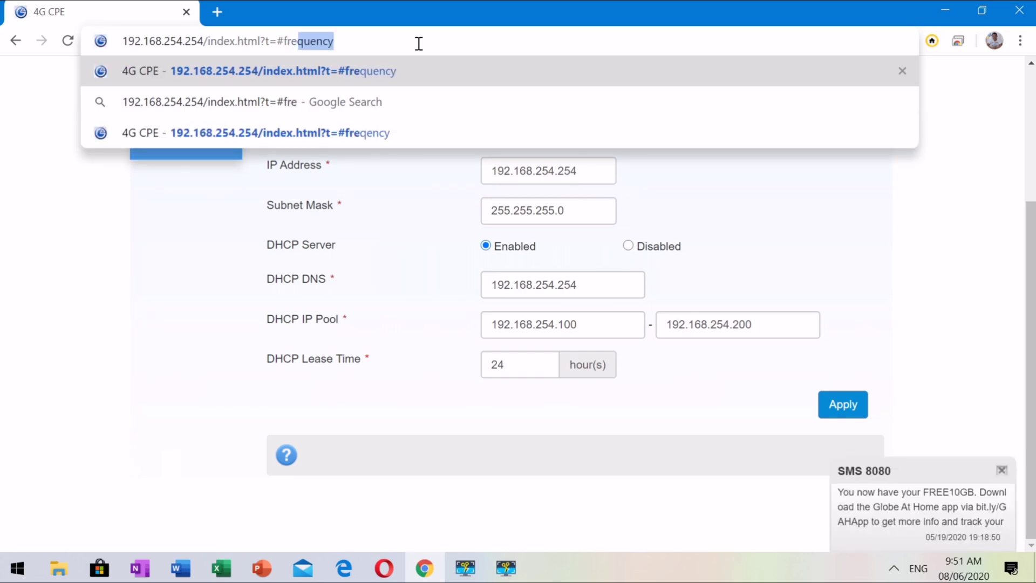
type("q")
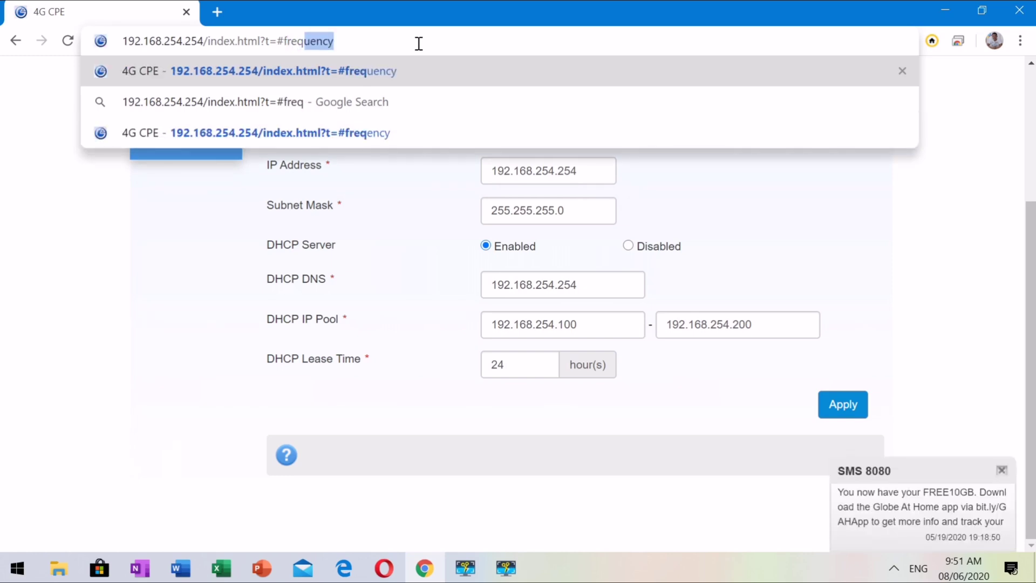
type("uency")
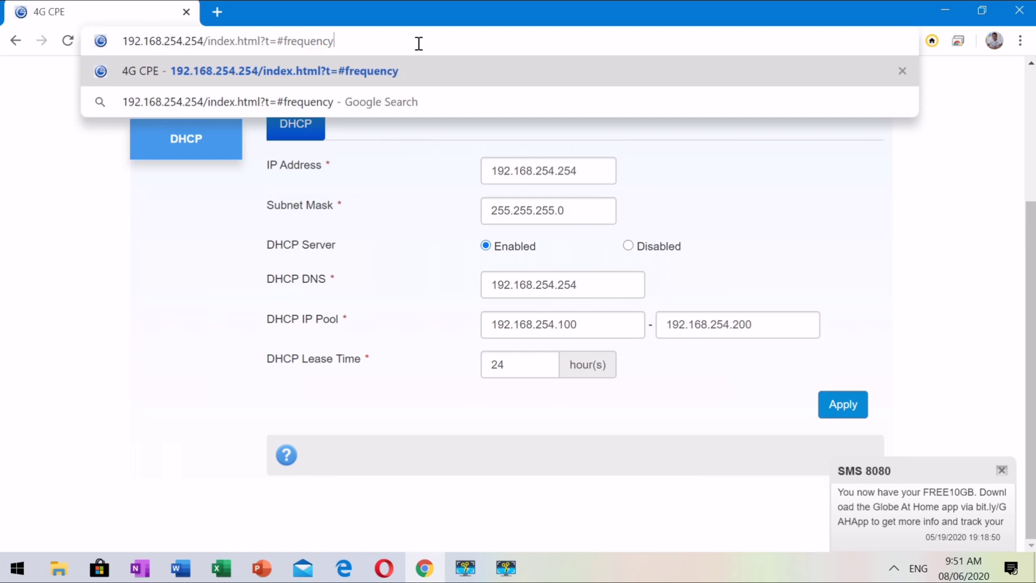
key("Return")
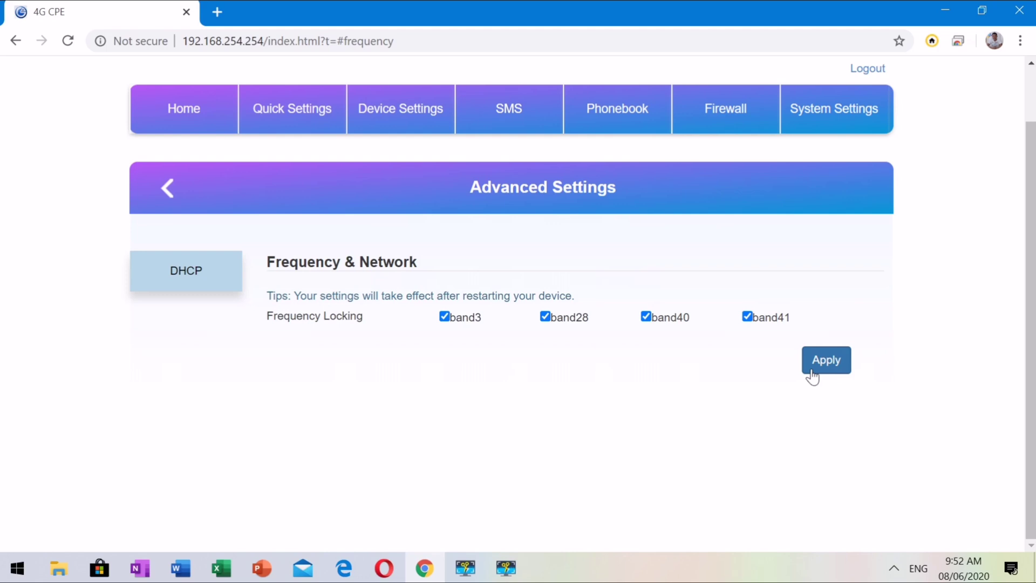
- Apply locking on band3, band28, band40 and band41, then confirm the Wi-Fi connection after the restart
left_click(812, 376)
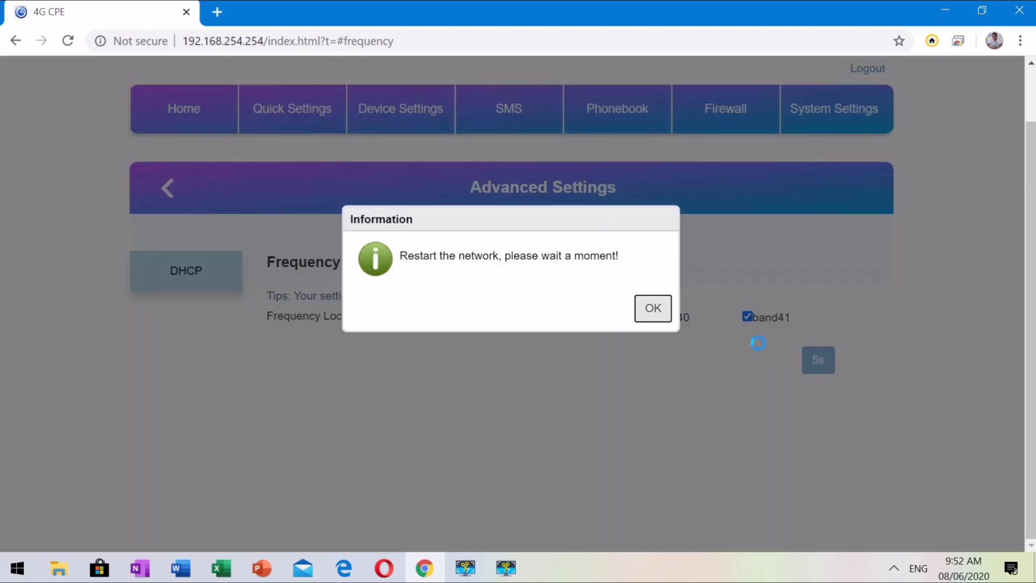
left_click(657, 311)
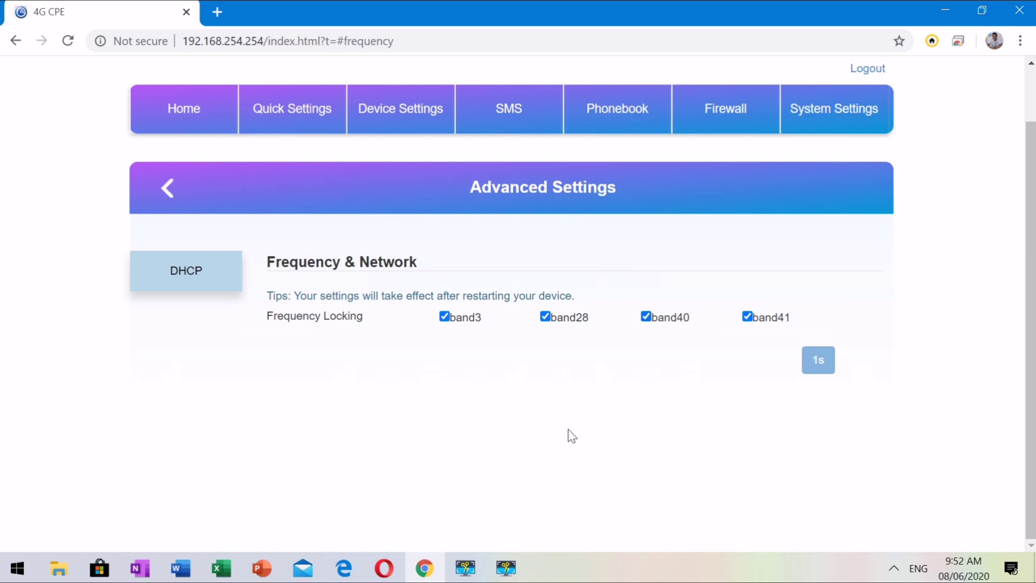
left_click(896, 571)
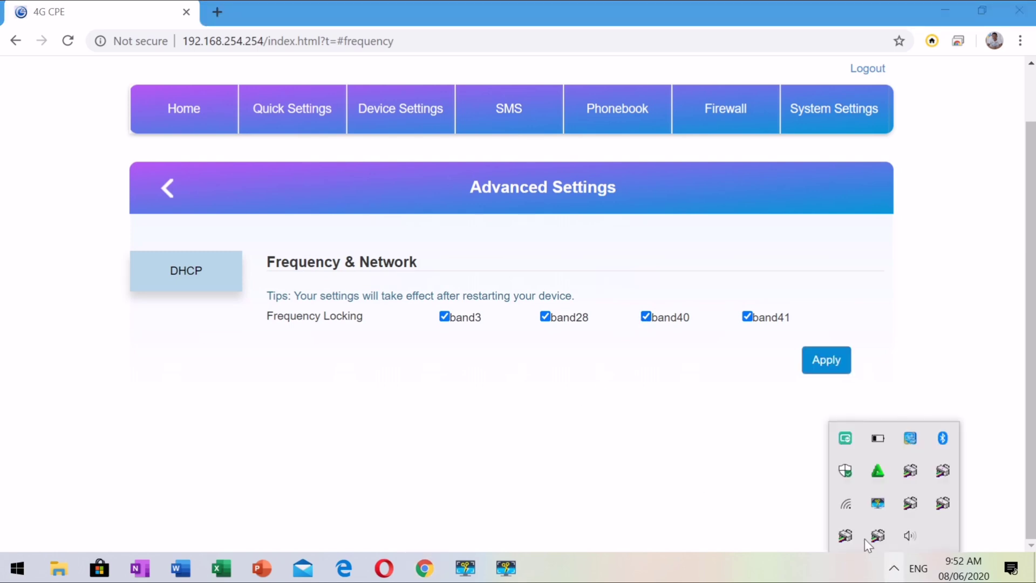
left_click(847, 507)
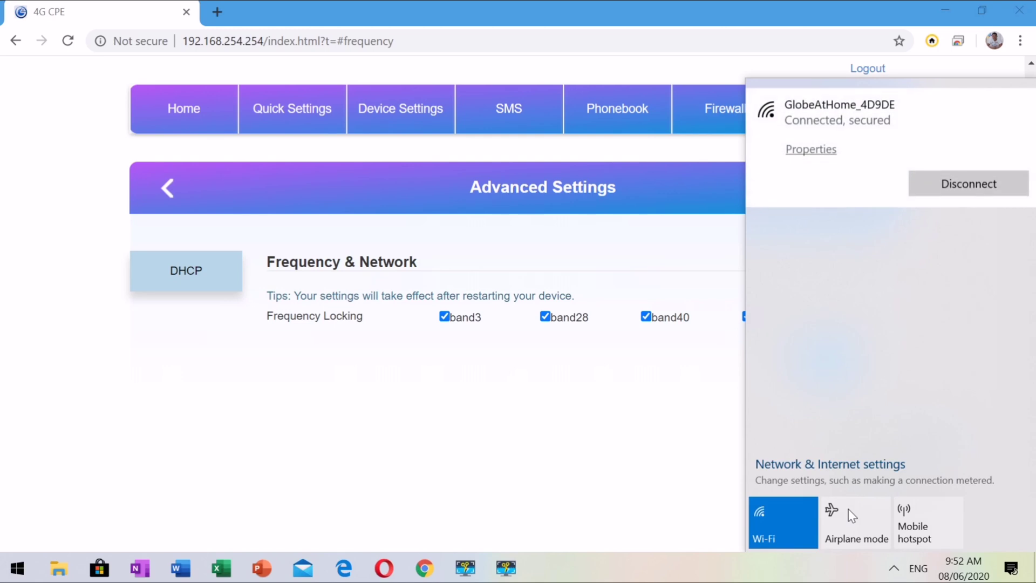
left_click(618, 422)
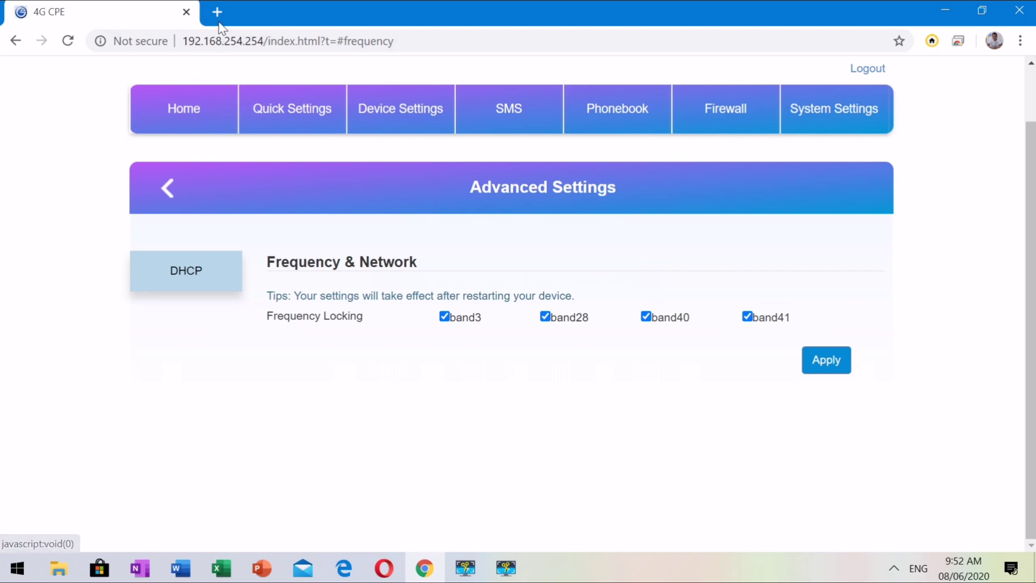
- Go back to Home, then bring up the Quick Settings wizard at its SSID broadcast step
left_click(188, 101)
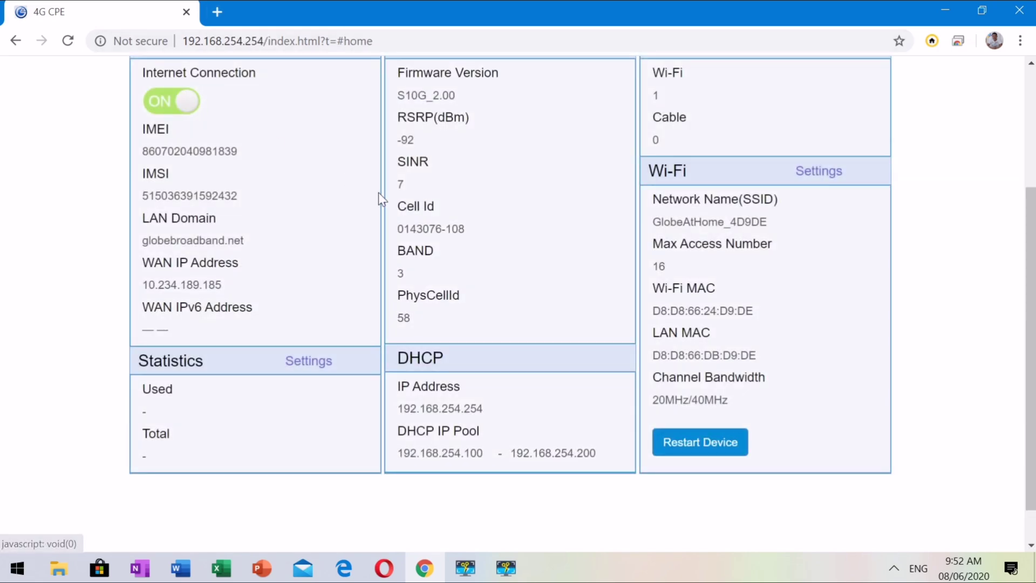
scroll(378, 192, "up", 1)
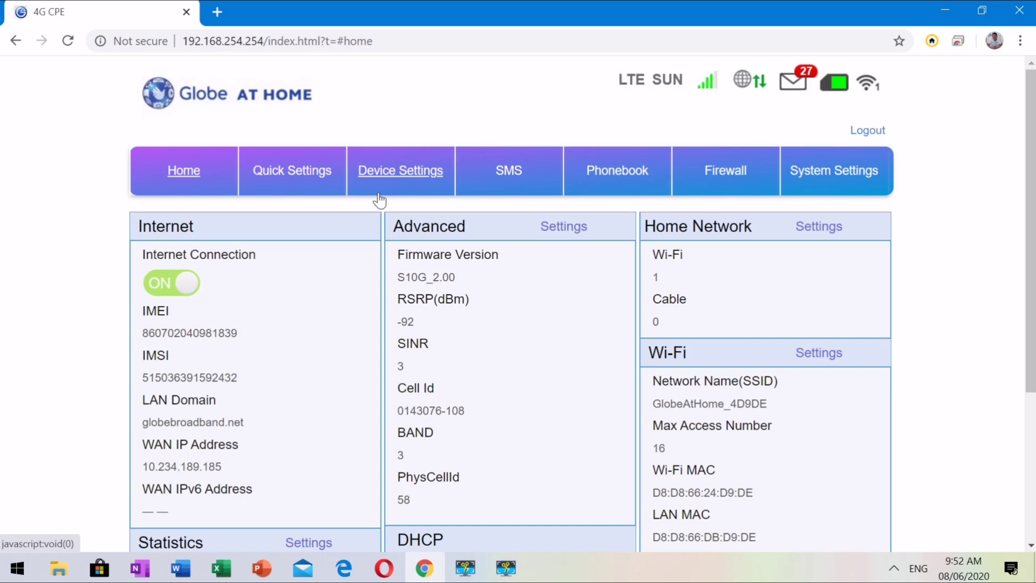
left_click(290, 176)
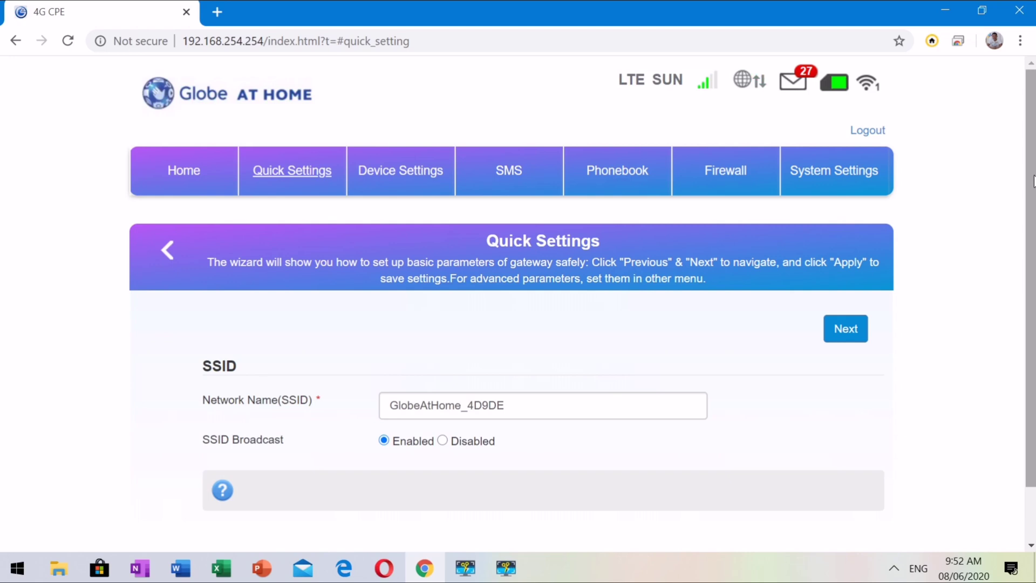
left_click_drag(1033, 181, 1032, 248)
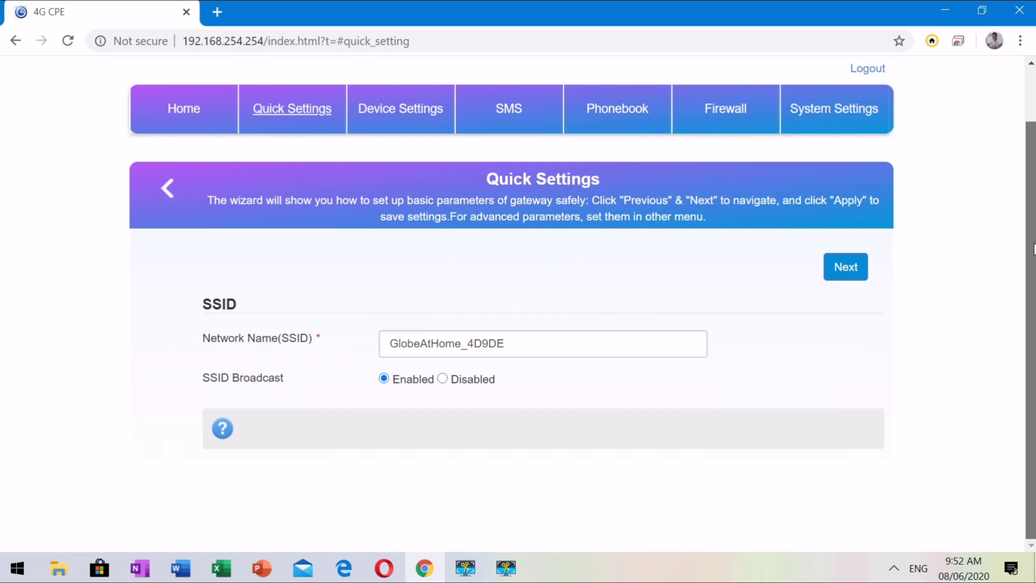
left_click_drag(1033, 248, 1033, 216)
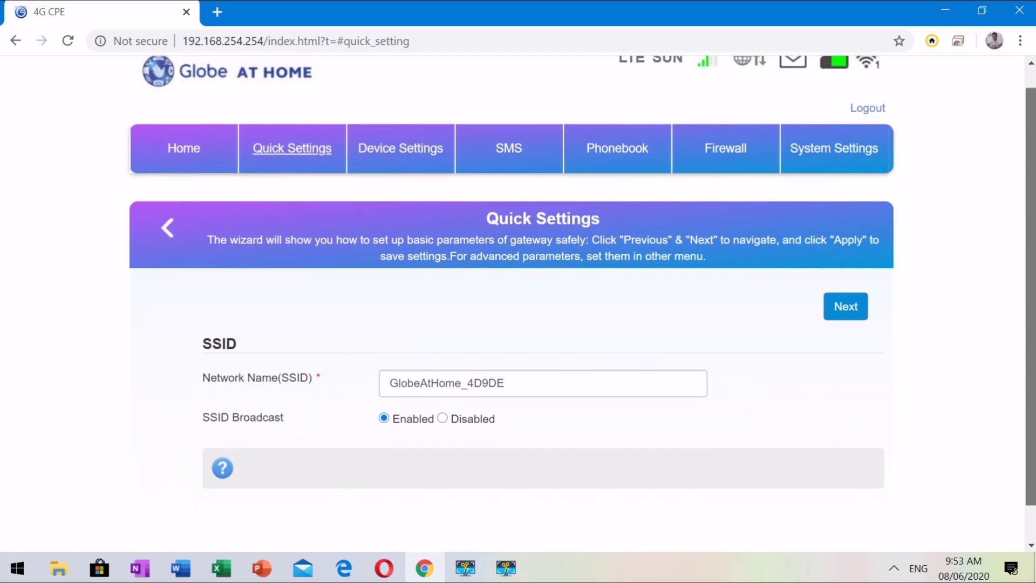
left_click(418, 153)
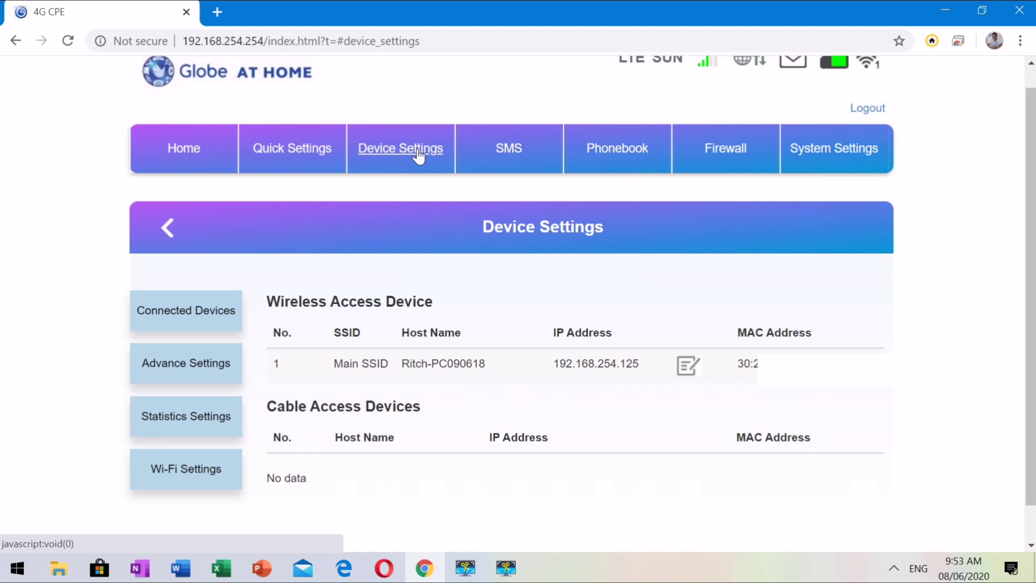
left_click(192, 310)
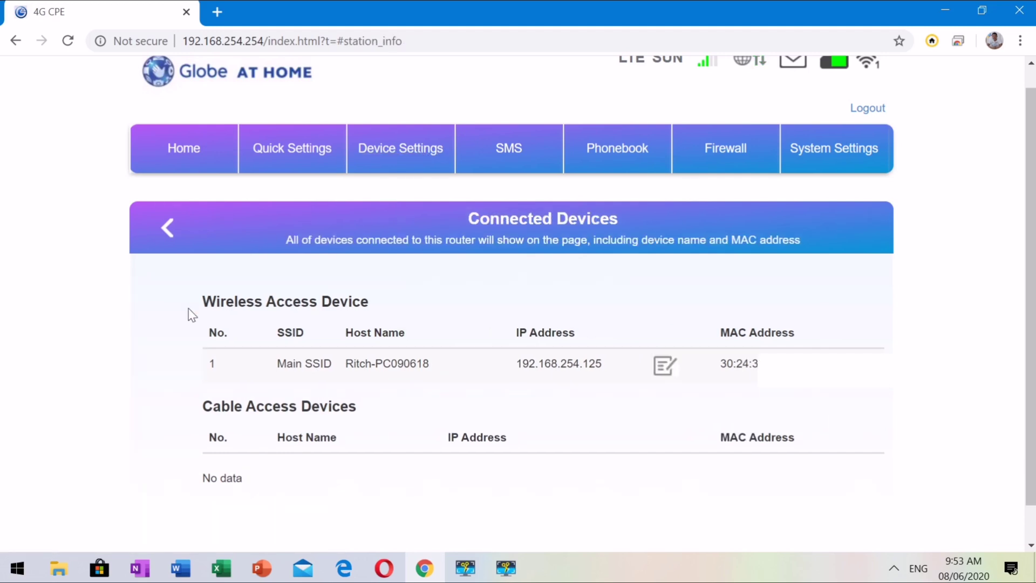
left_click(165, 229)
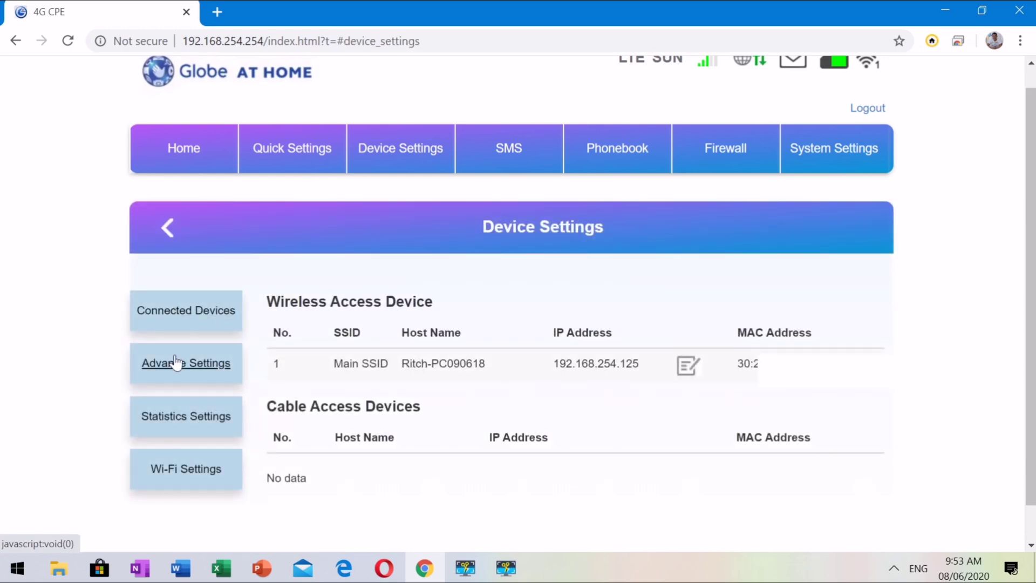
left_click(176, 363)
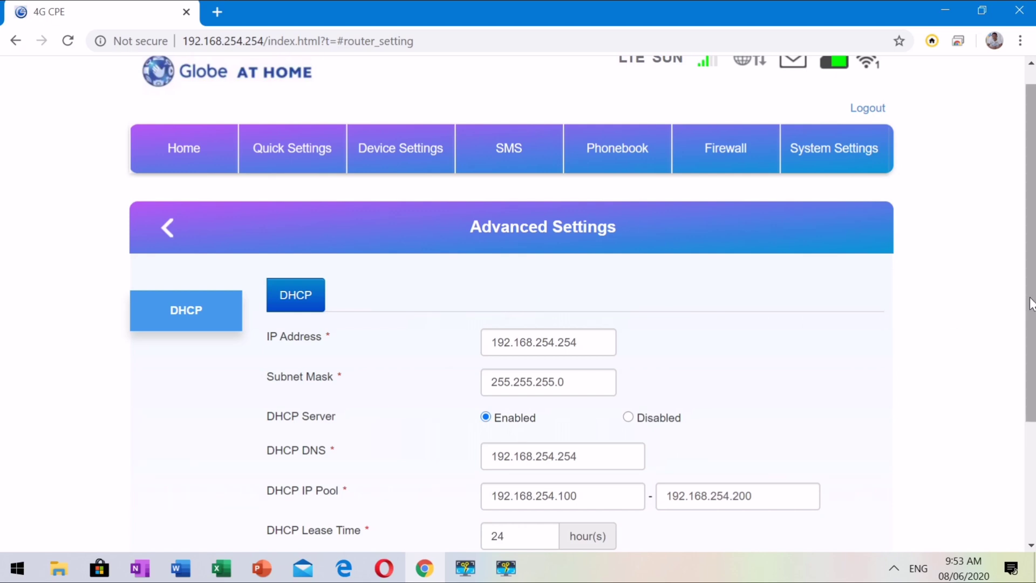
left_click_drag(1030, 305, 927, 326)
left_click(167, 188)
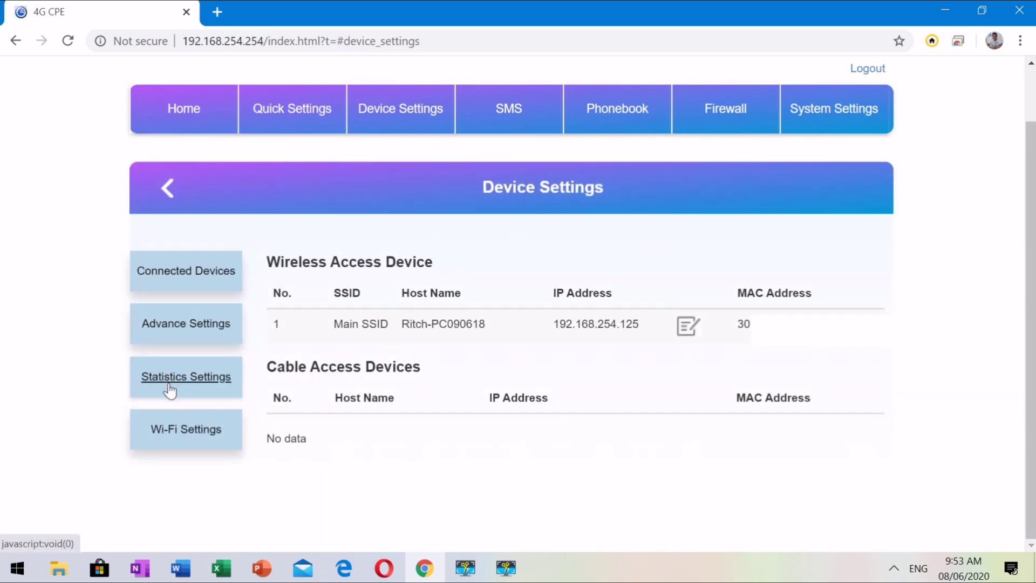
left_click(170, 388)
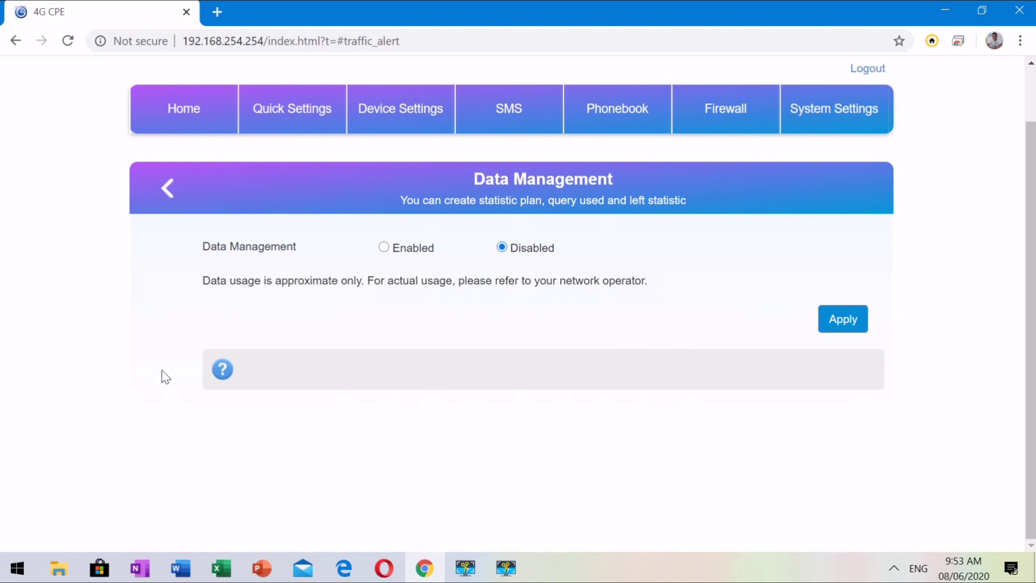
left_click(168, 190)
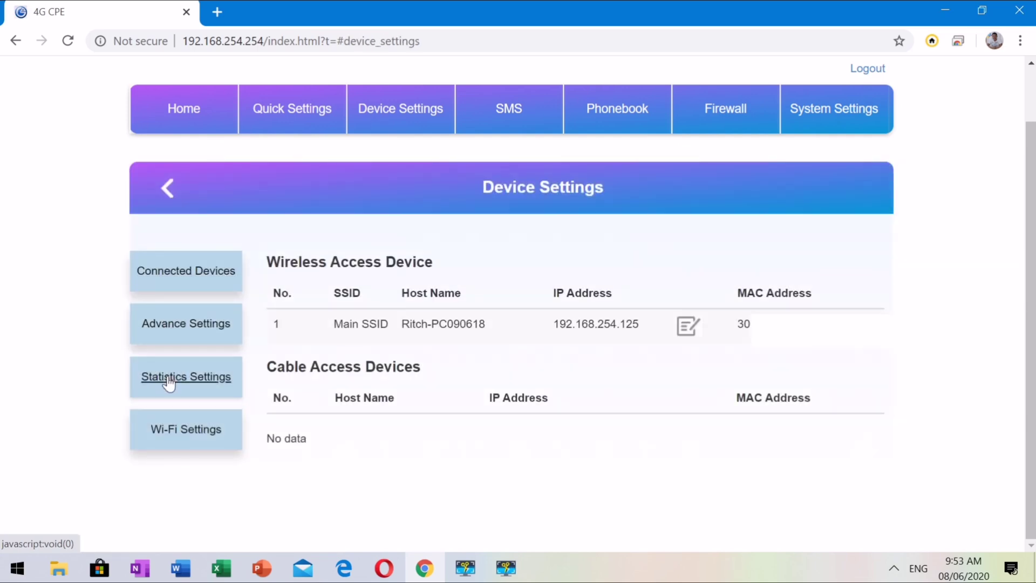
- Review the Wi-Fi SSID Settings for the SSID1 and SSID2 networks
left_click(173, 431)
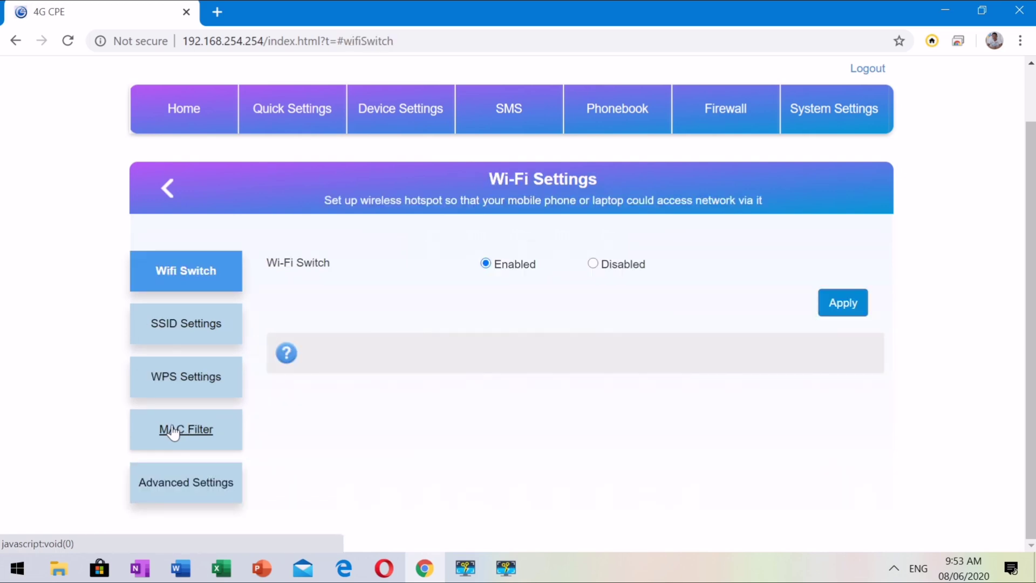
left_click(171, 326)
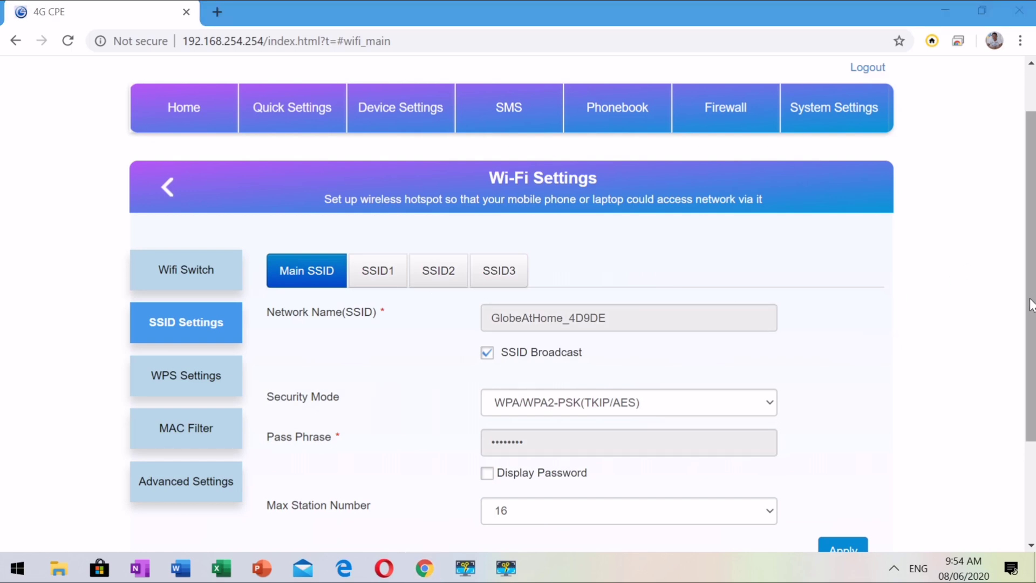
scroll(1030, 305, "down", 3)
scroll(1030, 305, "up", 2)
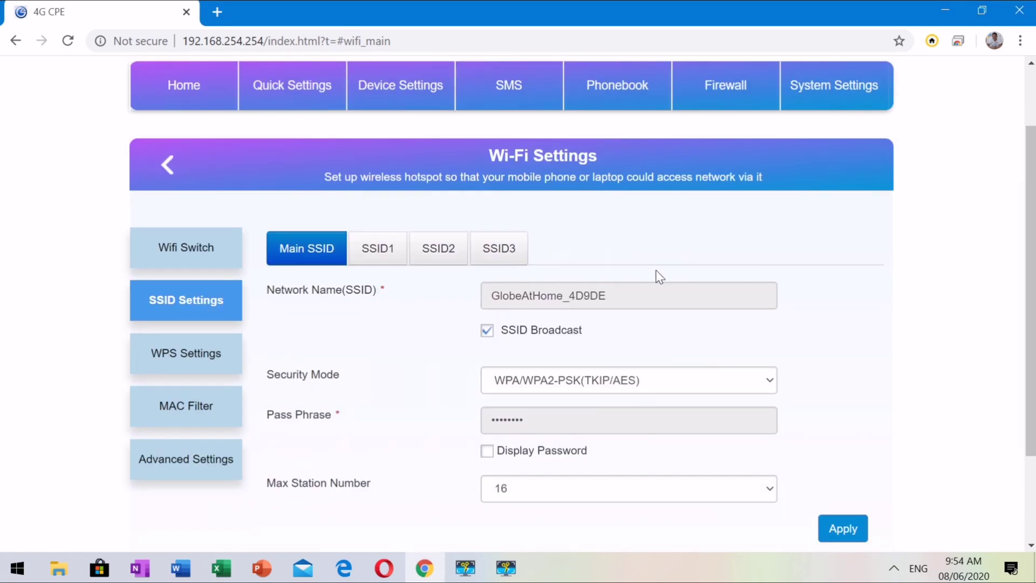
left_click(368, 243)
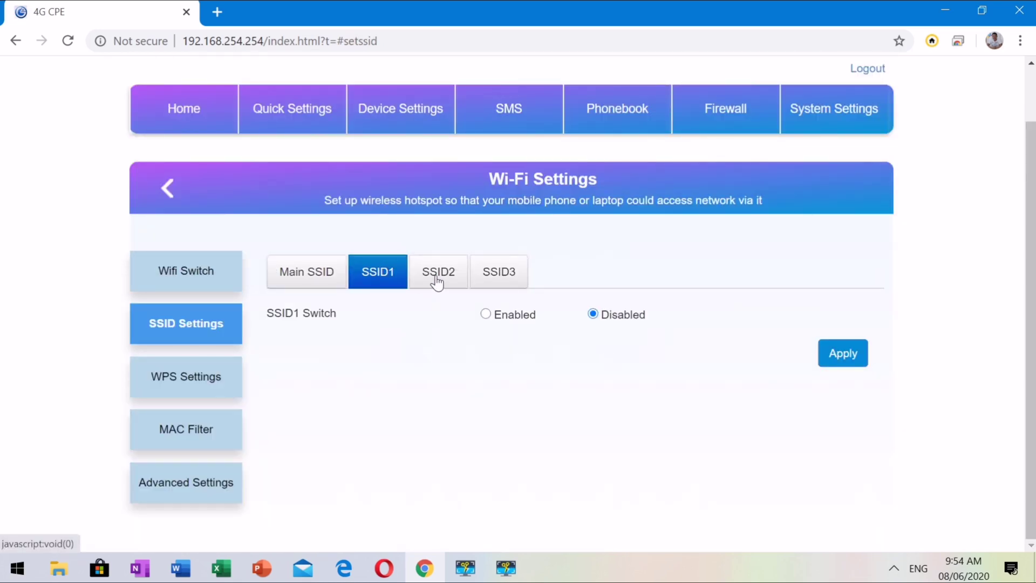
left_click(436, 277)
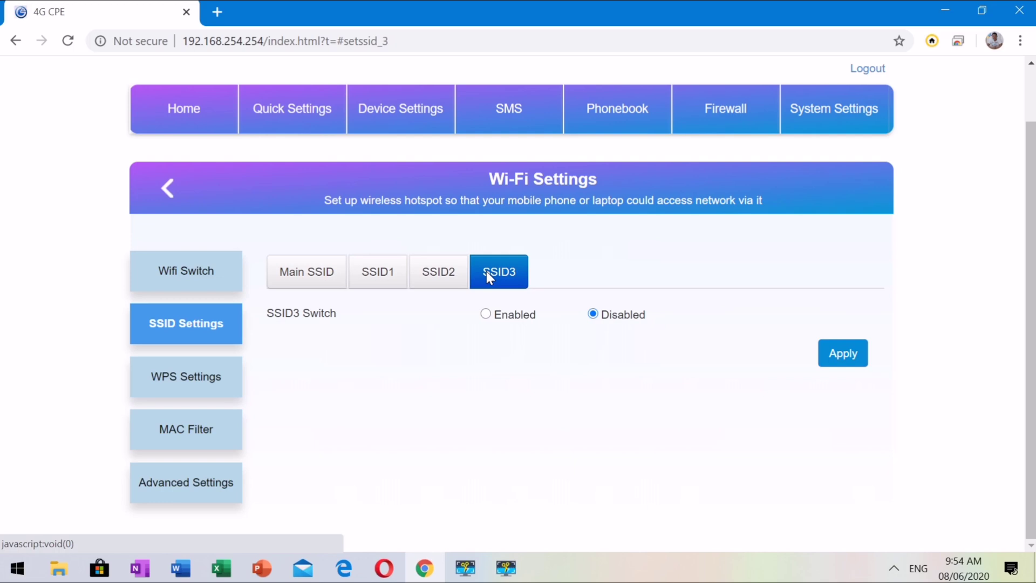
- Check the WPS settings, then the MAC Filter page showing filtering Disabled
left_click(210, 377)
scroll(209, 378, "down", 1)
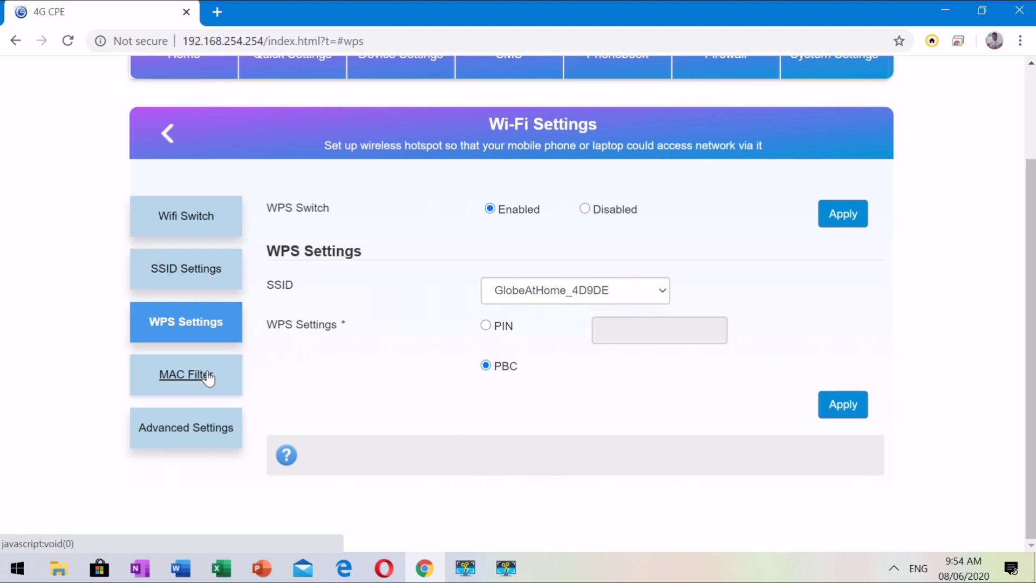
left_click(210, 378)
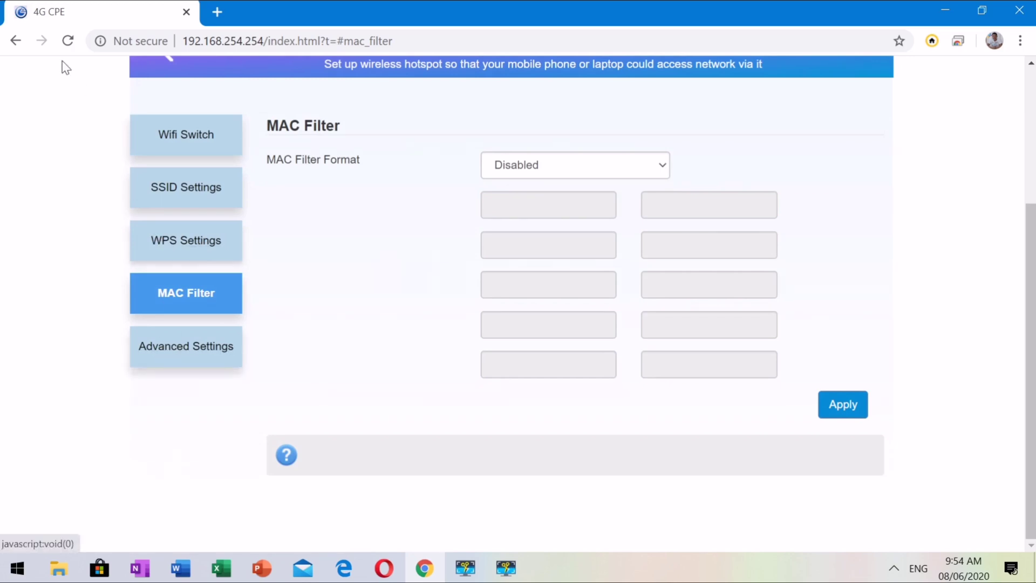
scroll(238, 199, "up", 4)
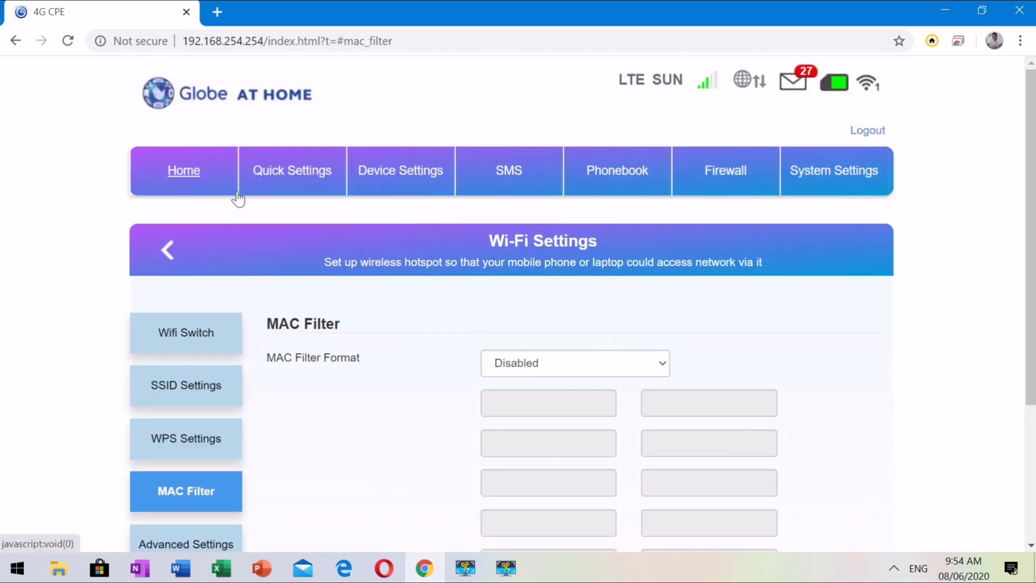
- Review device and SIM SMS messages and SMS settings, then show the Phonebook's 5 entries
left_click(379, 172)
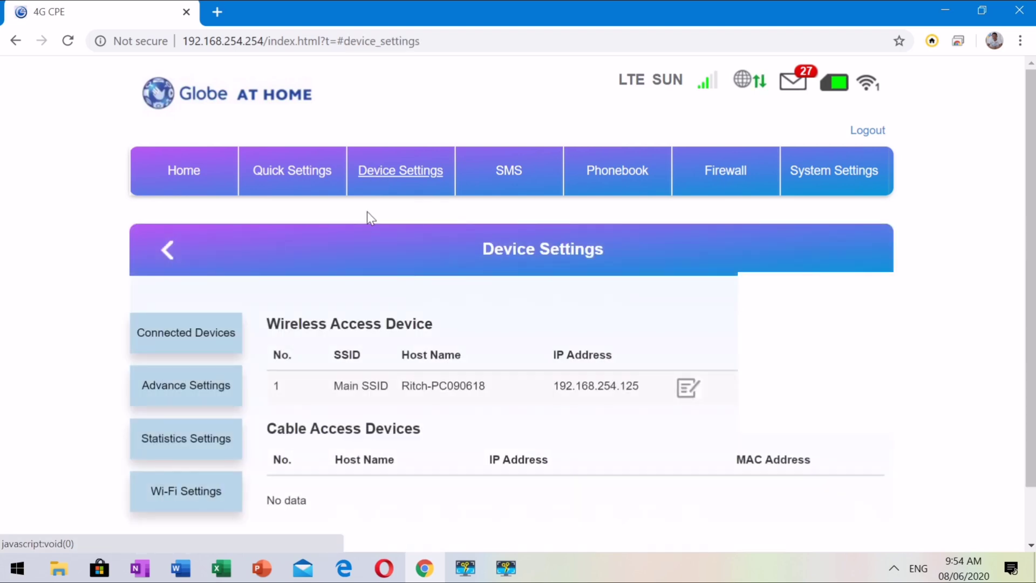
scroll(363, 290, "down", 1)
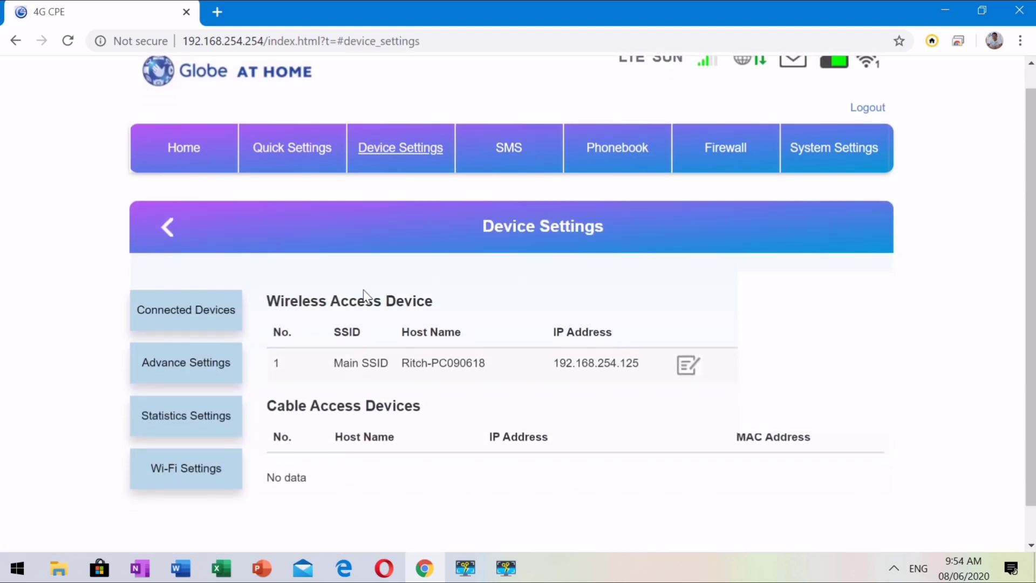
left_click(513, 159)
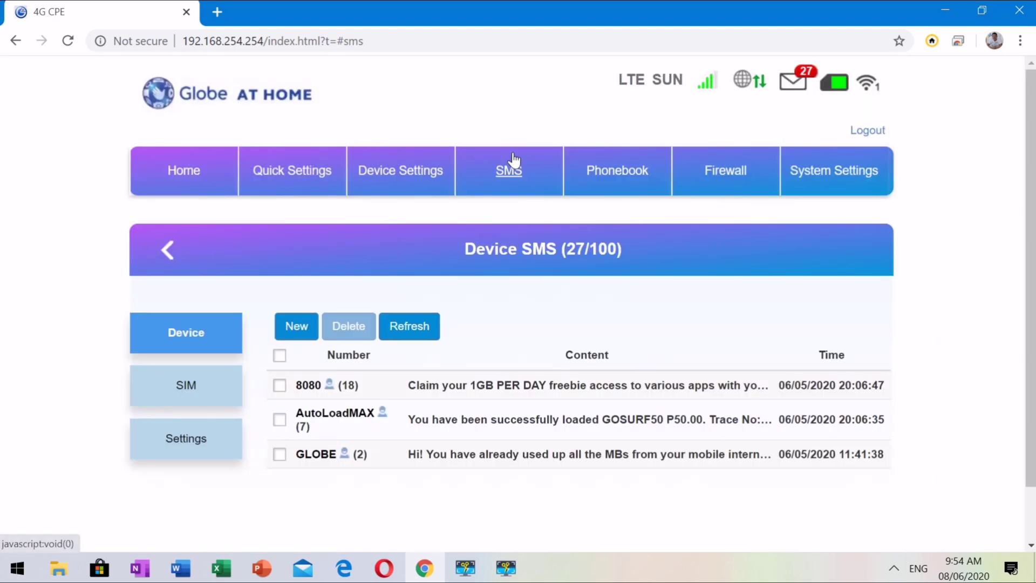
left_click(195, 389)
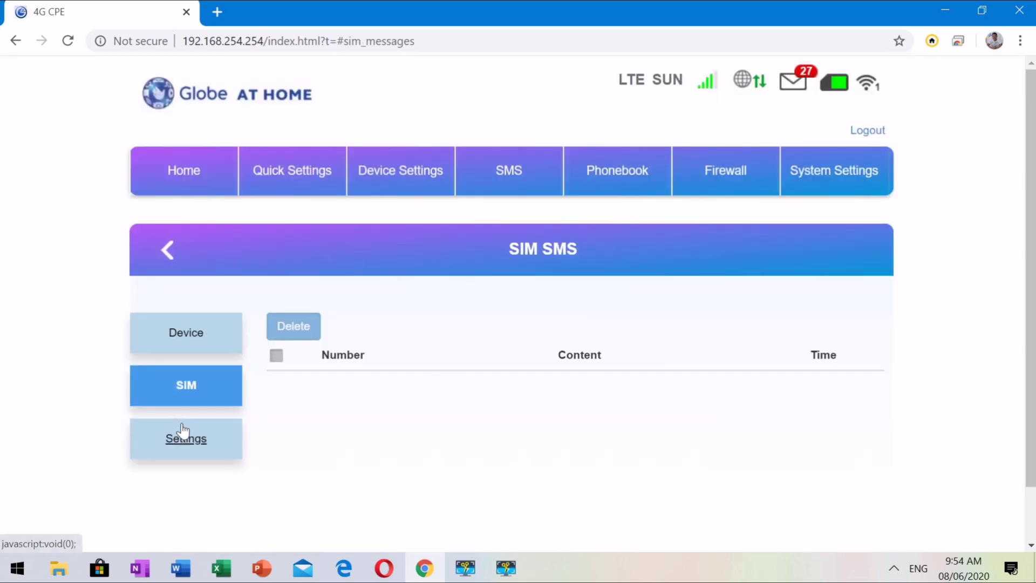
left_click(182, 439)
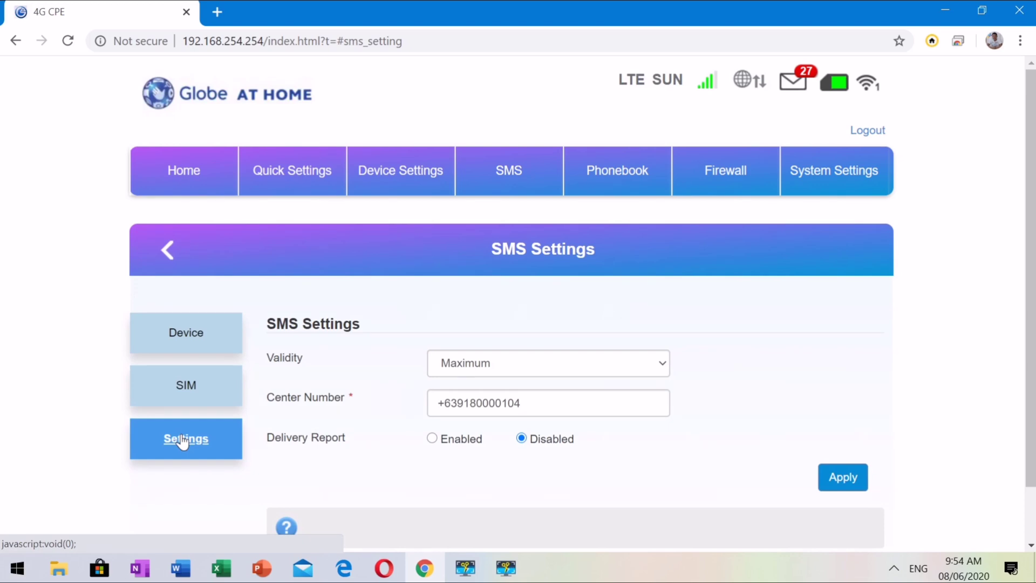
left_click(622, 186)
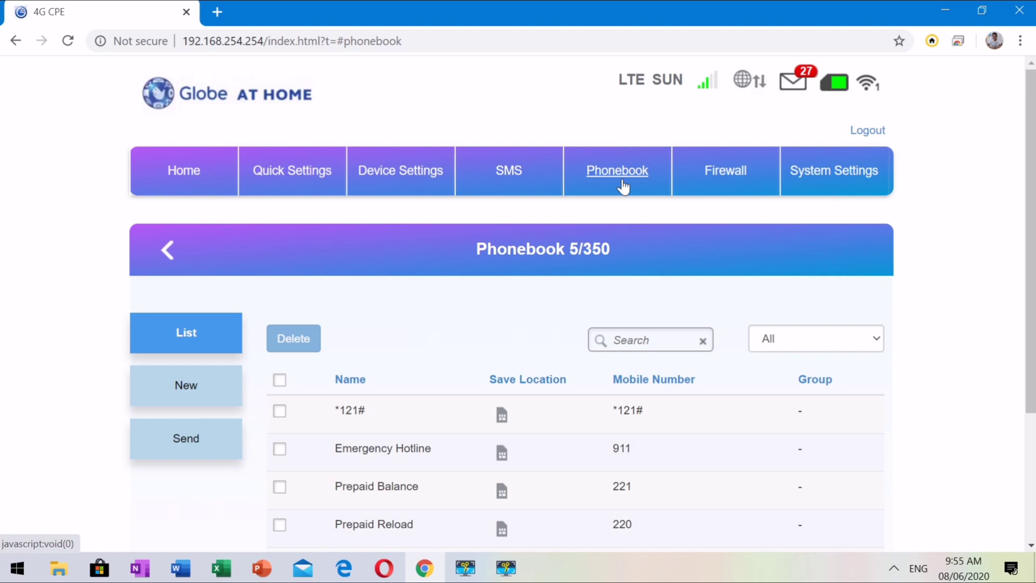
- Review the firewall Port Filtering and Port Mapping settings
left_click(712, 177)
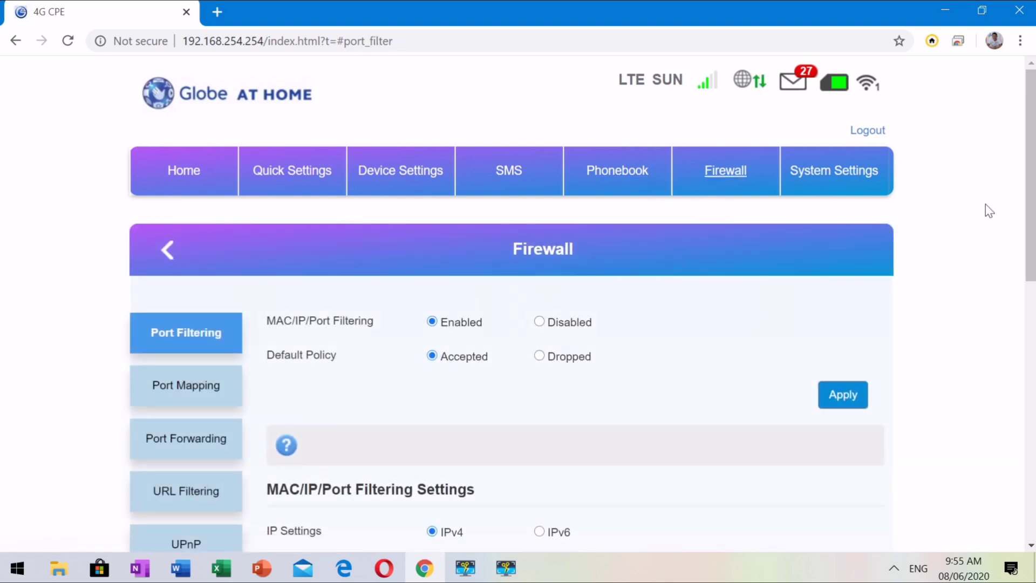
left_click_drag(1029, 182, 1028, 223)
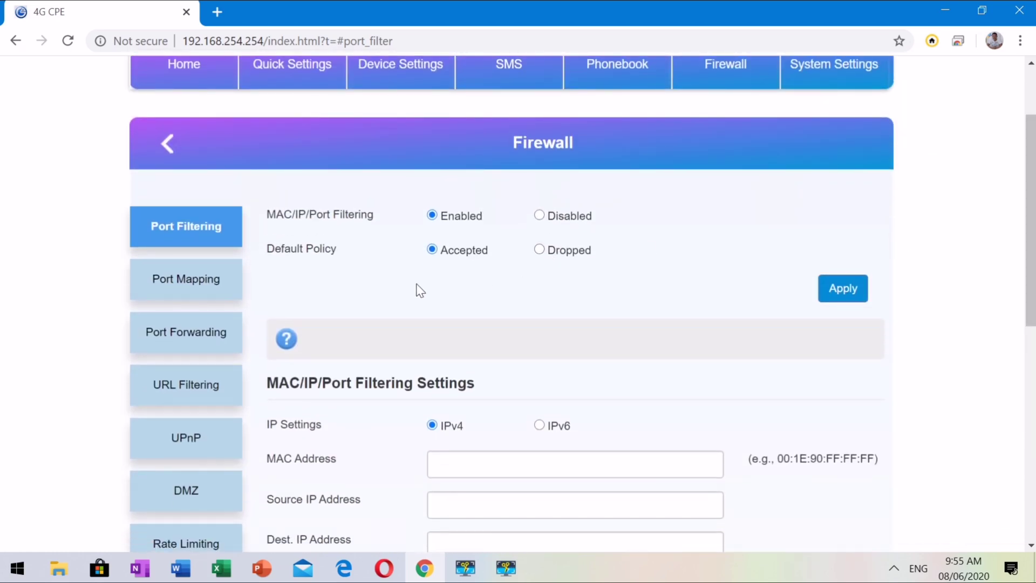
left_click(158, 276)
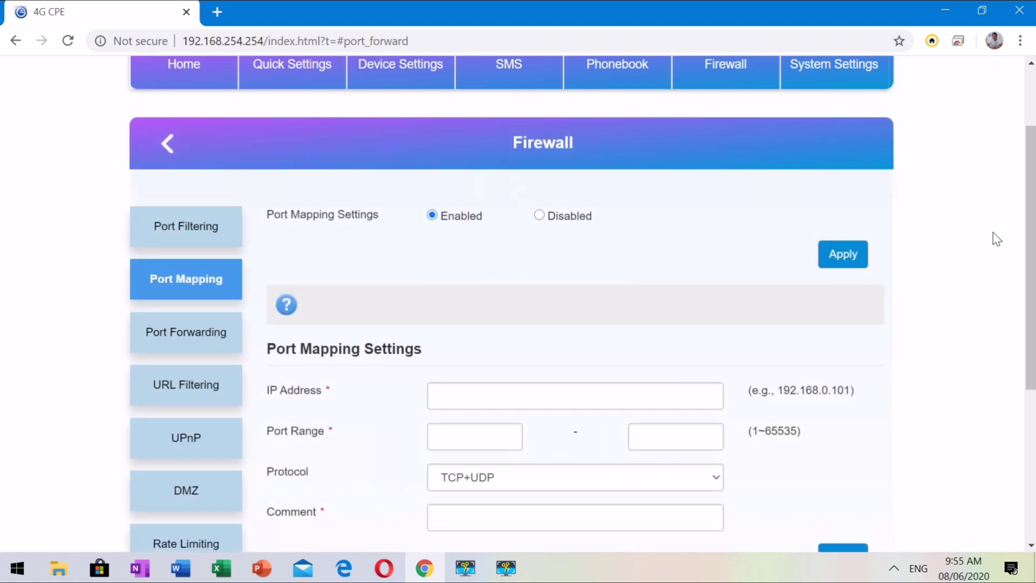
left_click_drag(1032, 230, 1032, 278)
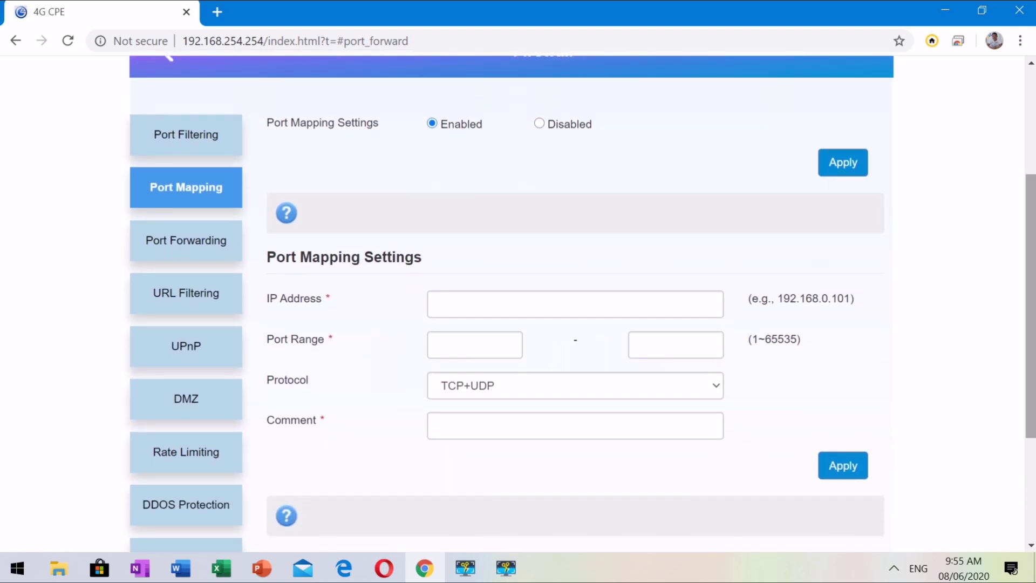
- Go through Port Forwarding, URL Filtering, UPnP, DMZ and Rate Limiting settings
left_click(163, 243)
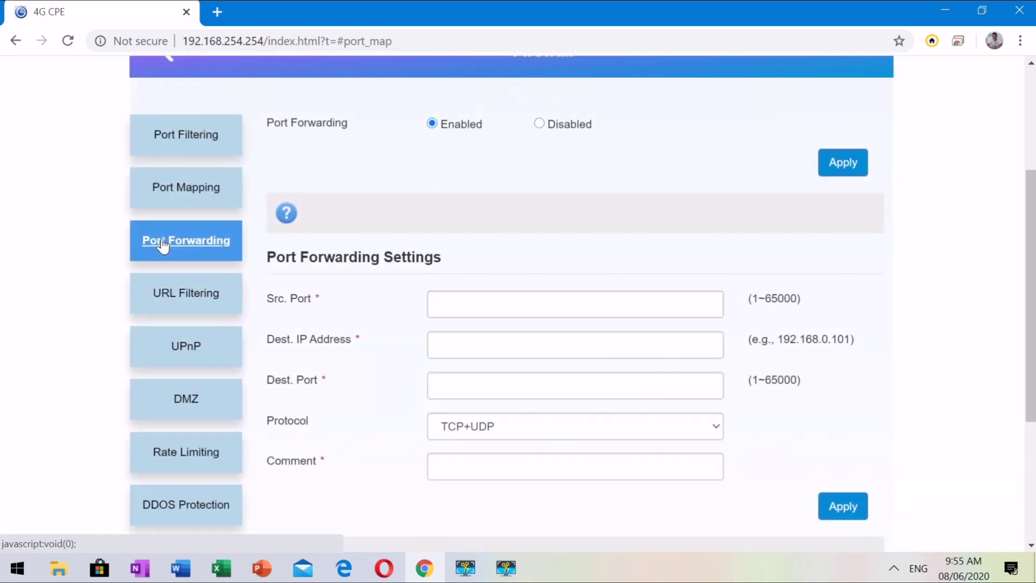
left_click(164, 293)
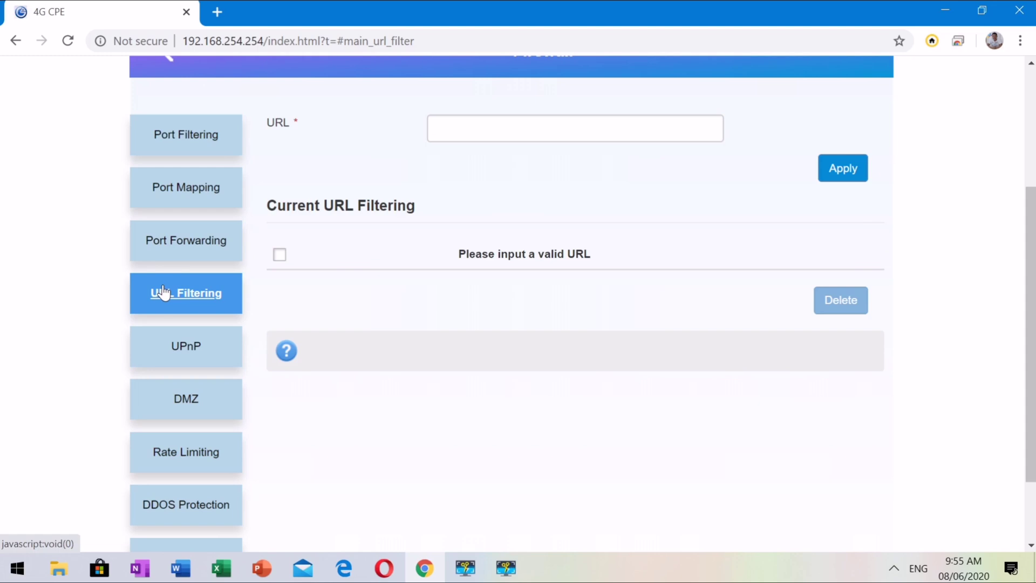
left_click(184, 352)
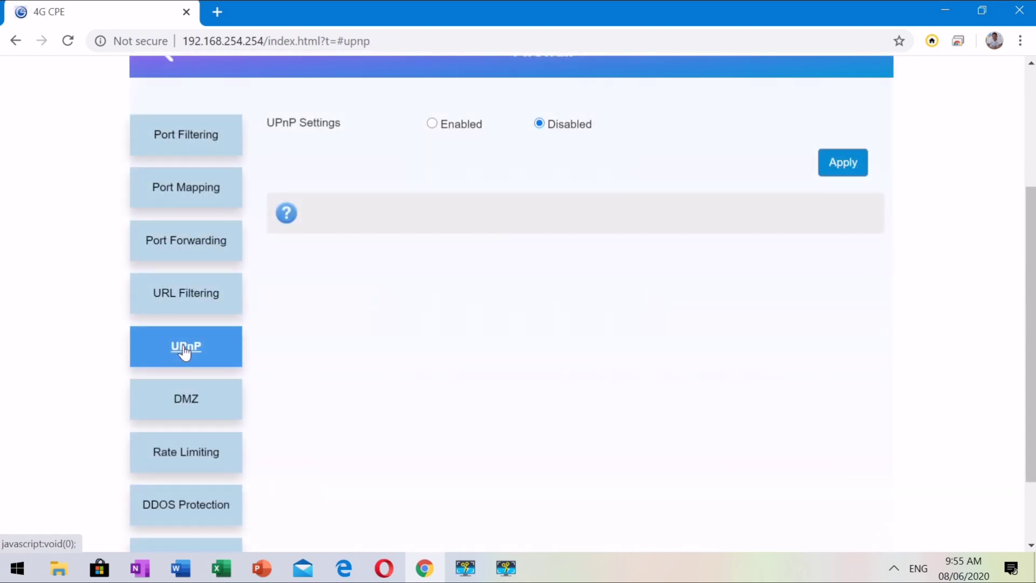
left_click(183, 400)
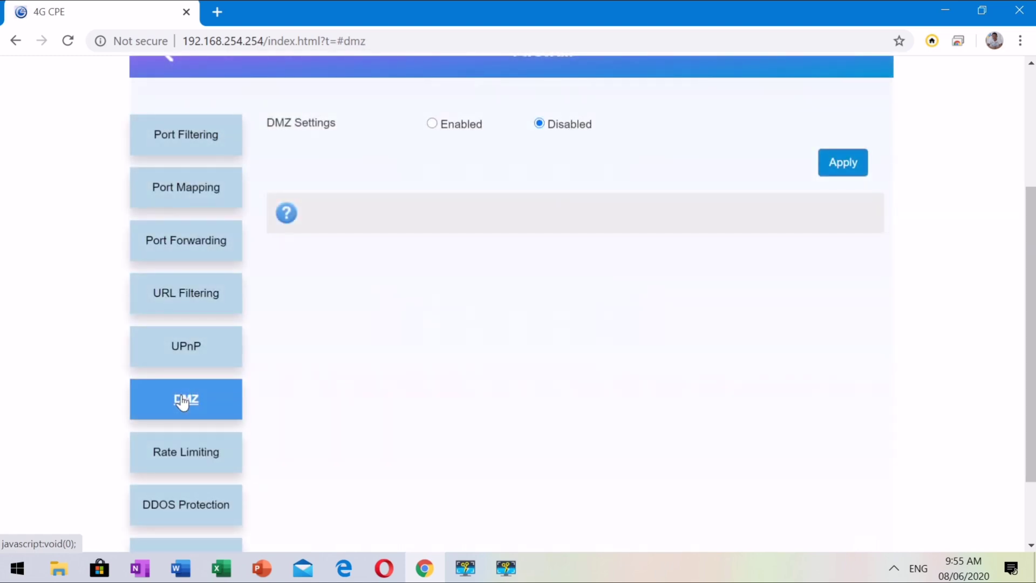
left_click(183, 455)
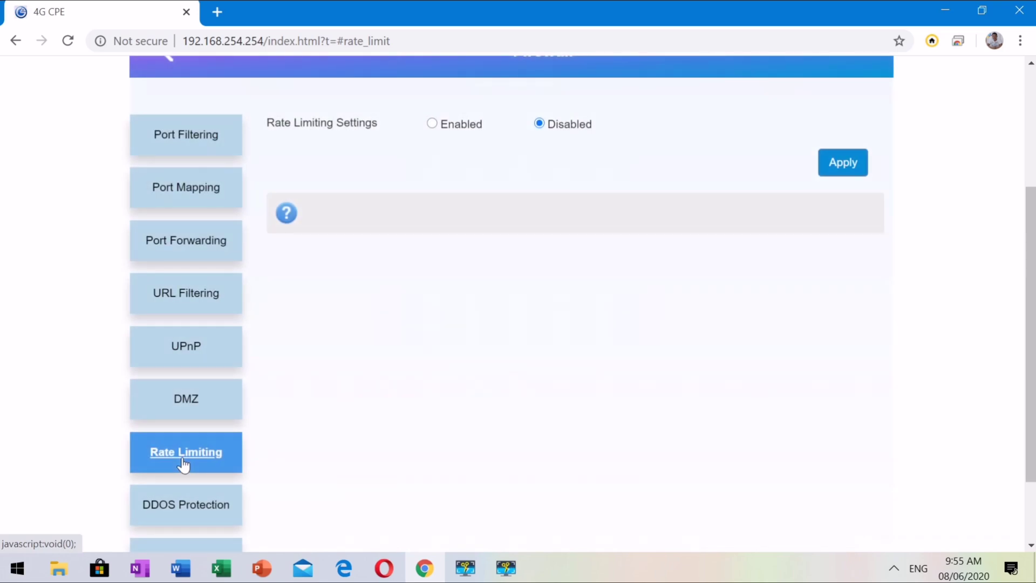
- Check DDOS Protection, then the Firewall Backup import/export page
left_click(174, 511)
scroll(176, 509, "down", 2)
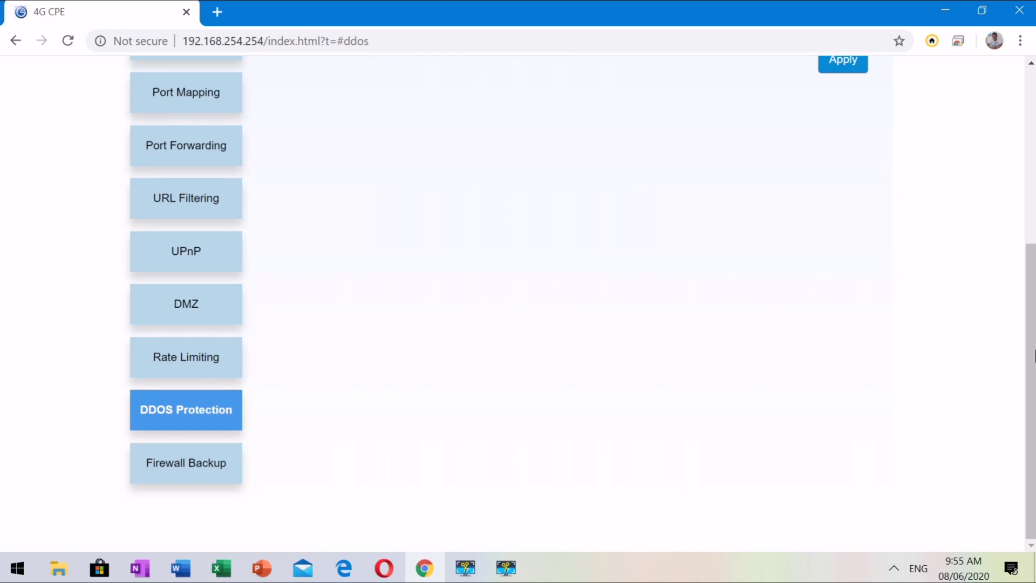
scroll(506, 375, "up", 1)
scroll(581, 303, "up", 2)
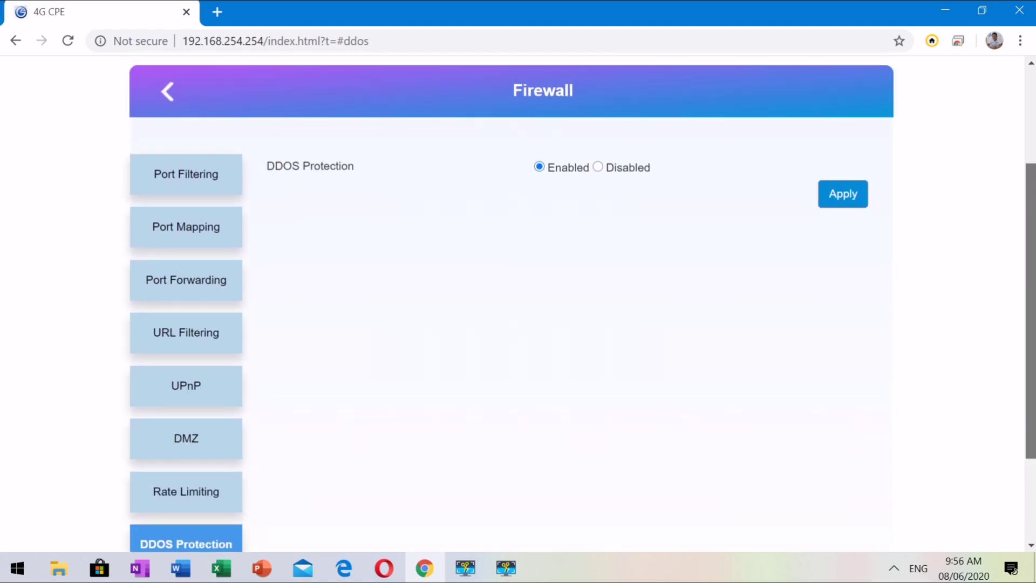
scroll(626, 418, "down", 2)
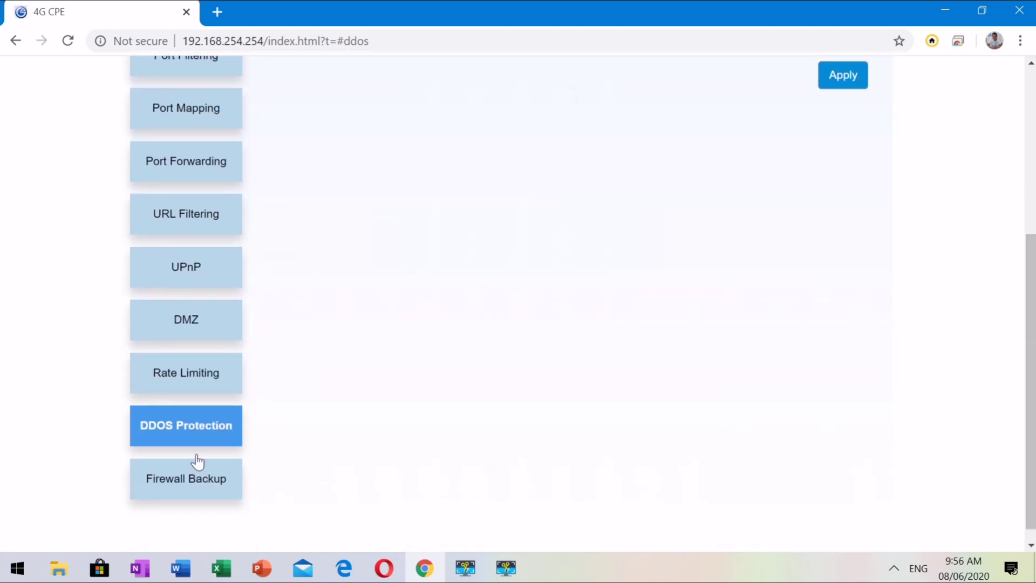
left_click(179, 477)
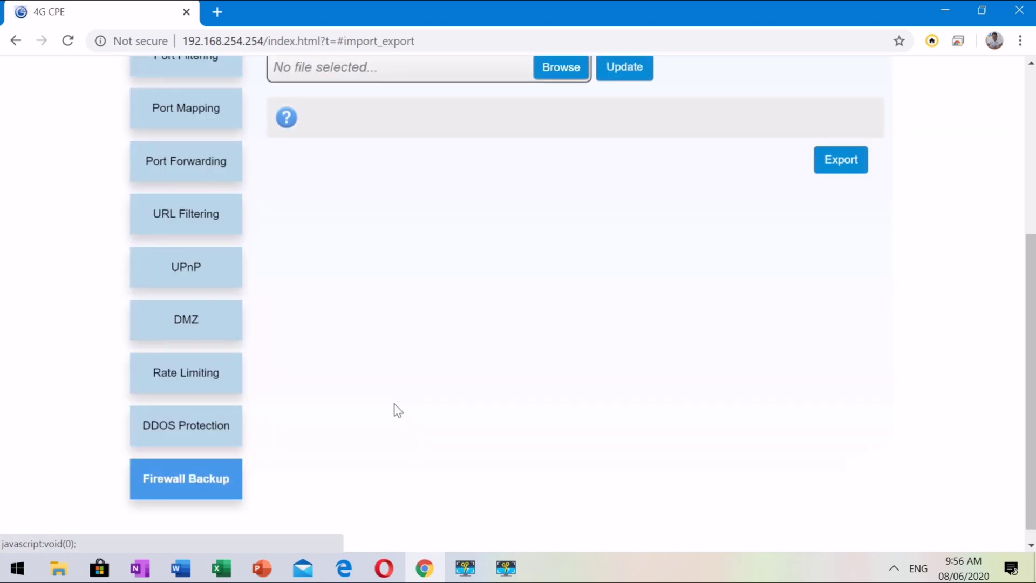
left_click_drag(1031, 351, 1032, 203)
- Review System Settings time (Sntp auto sync), Modify Password and Restore Factory Setting
left_click(822, 141)
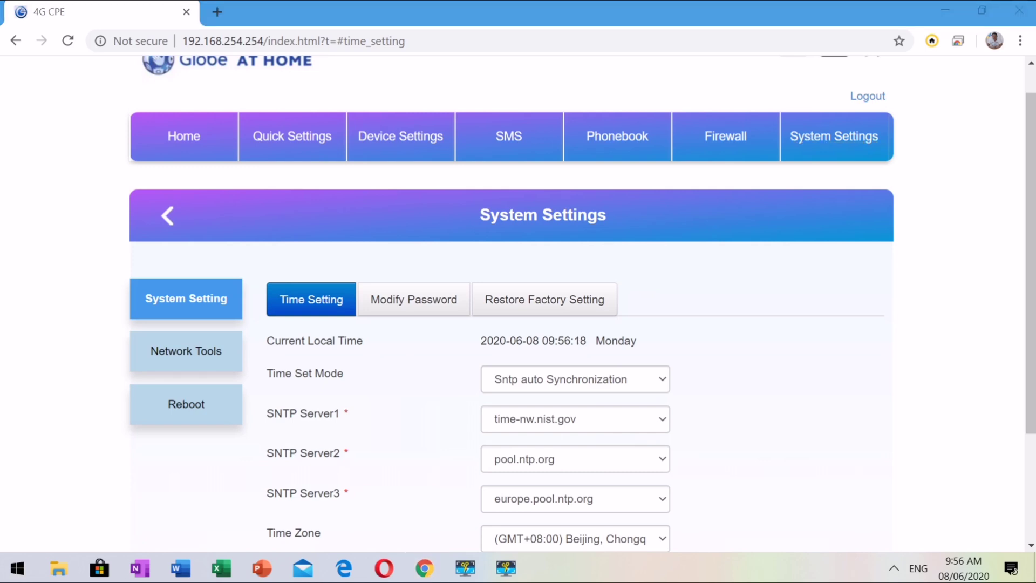
left_click_drag(1033, 271, 1033, 377)
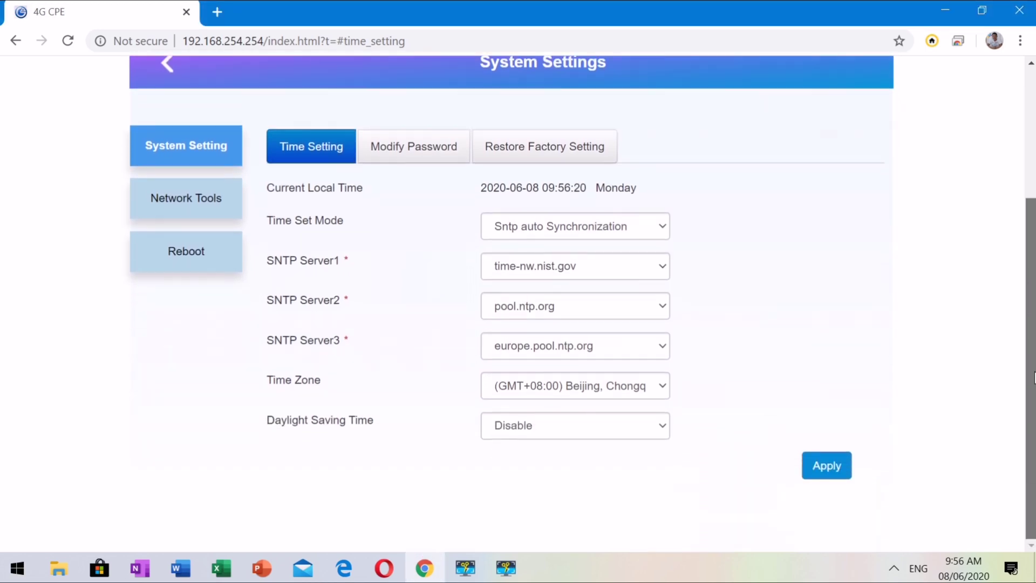
scroll(1033, 389, "up", 1)
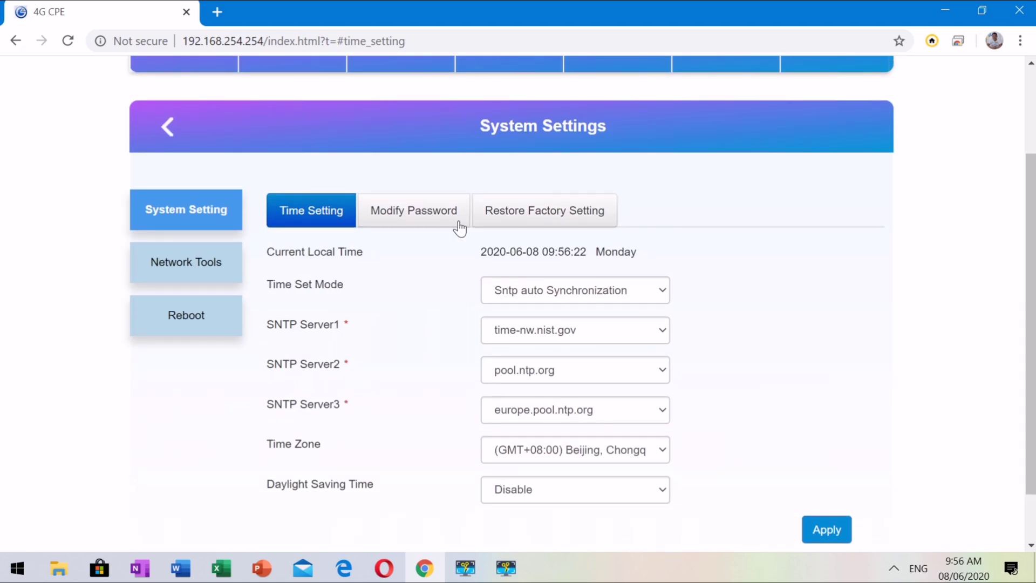
left_click(435, 213)
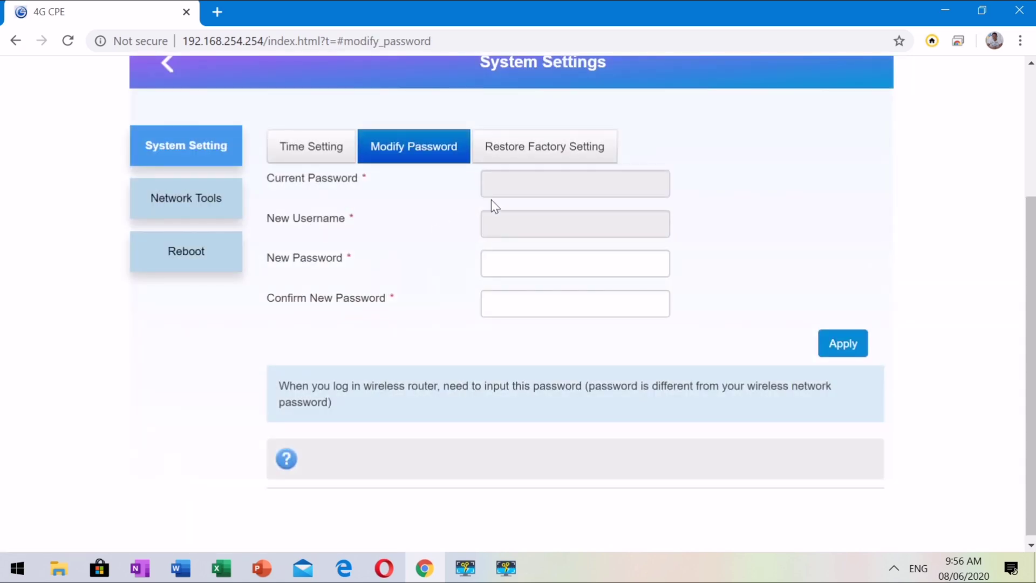
left_click(543, 156)
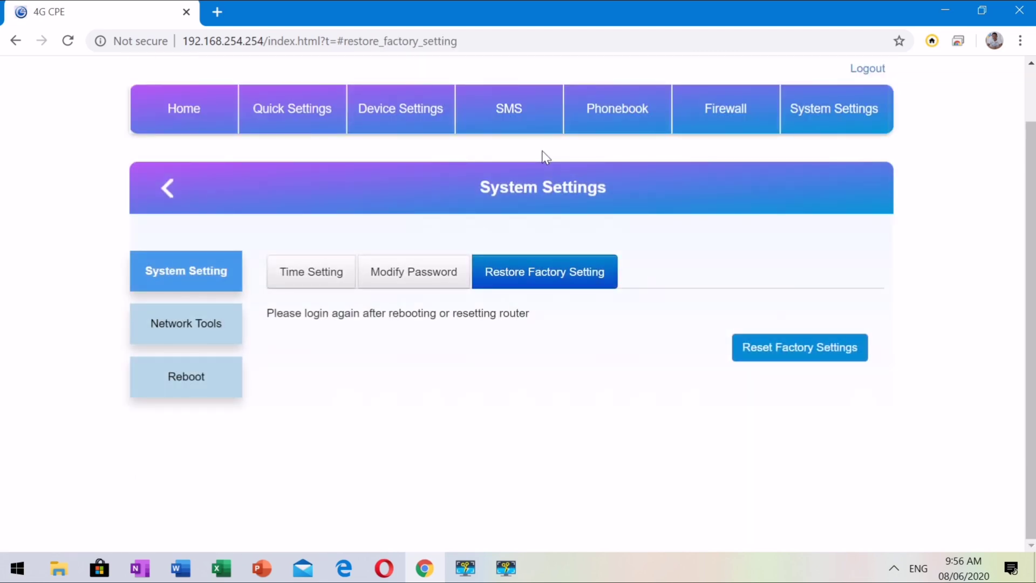
- Look at Network Tools and the Trace route tool, then return to the Home overview
left_click(185, 321)
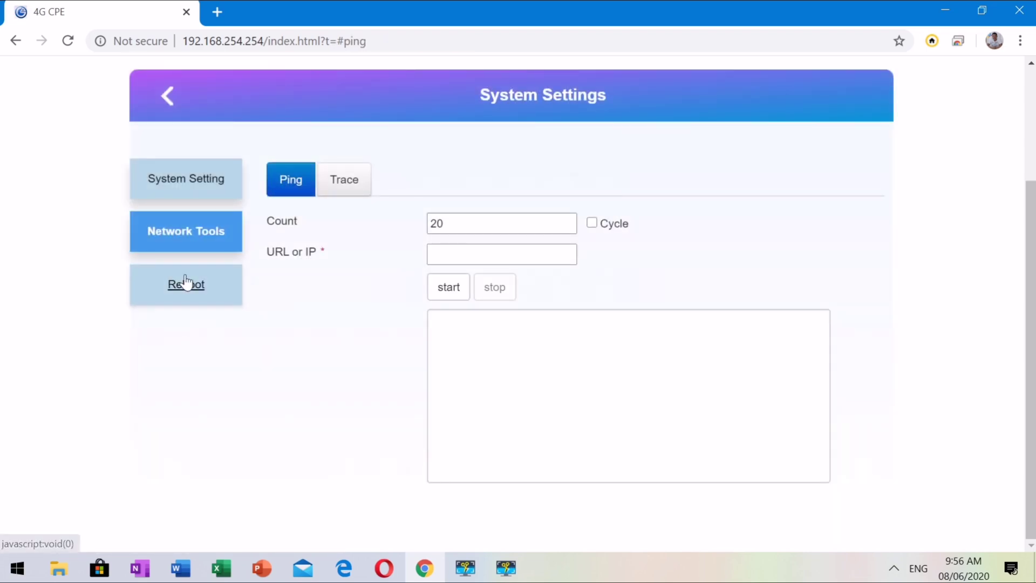
left_click(341, 182)
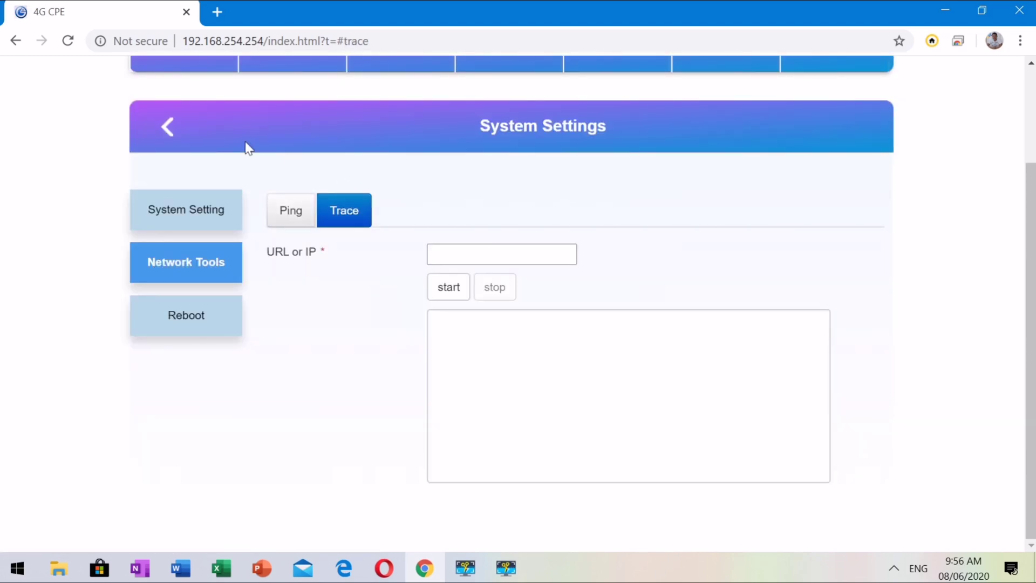
left_click(172, 134)
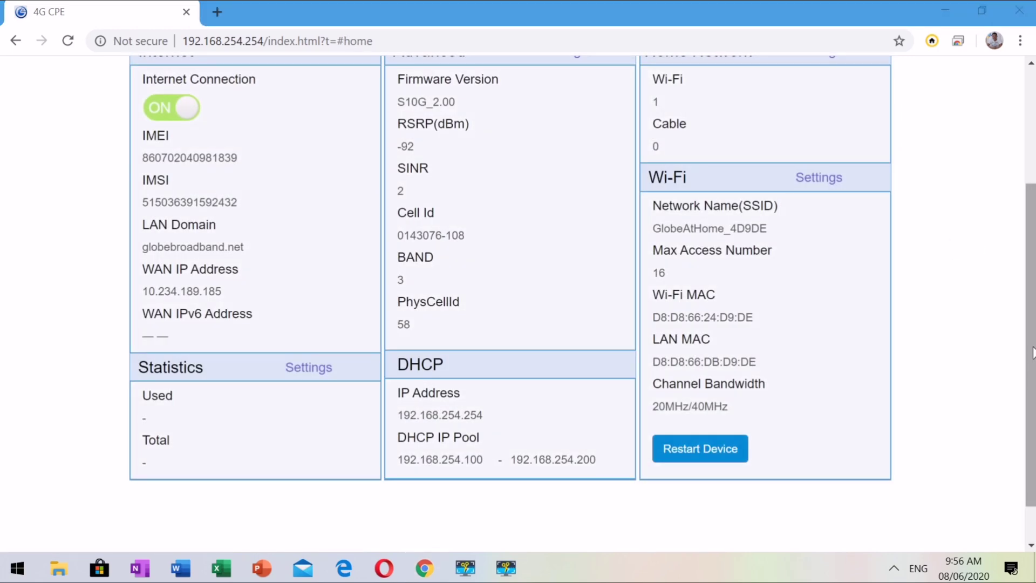
- Log out of the router admin and confirm with Yes
left_click_drag(1030, 353, 1032, 222)
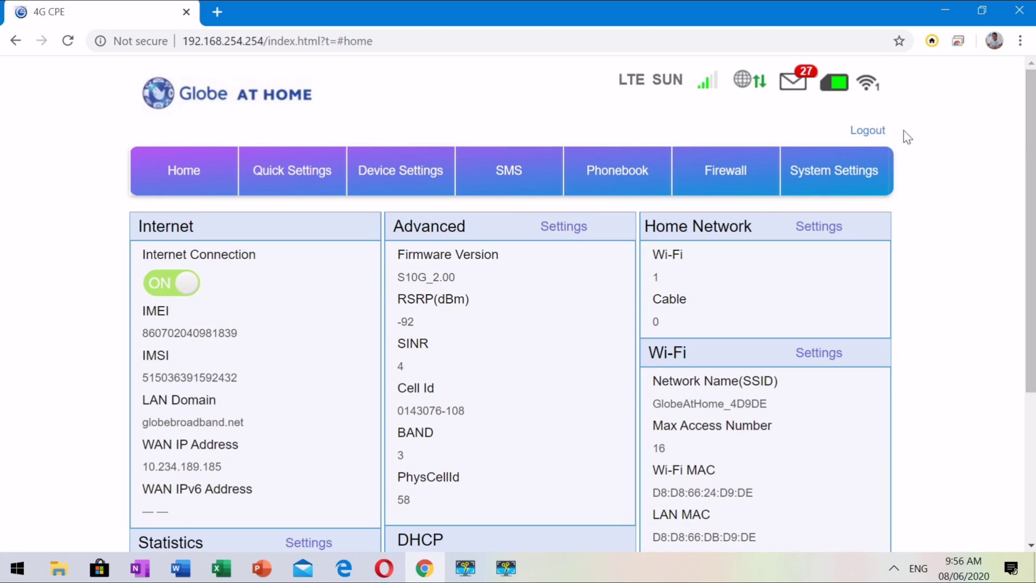
left_click(868, 132)
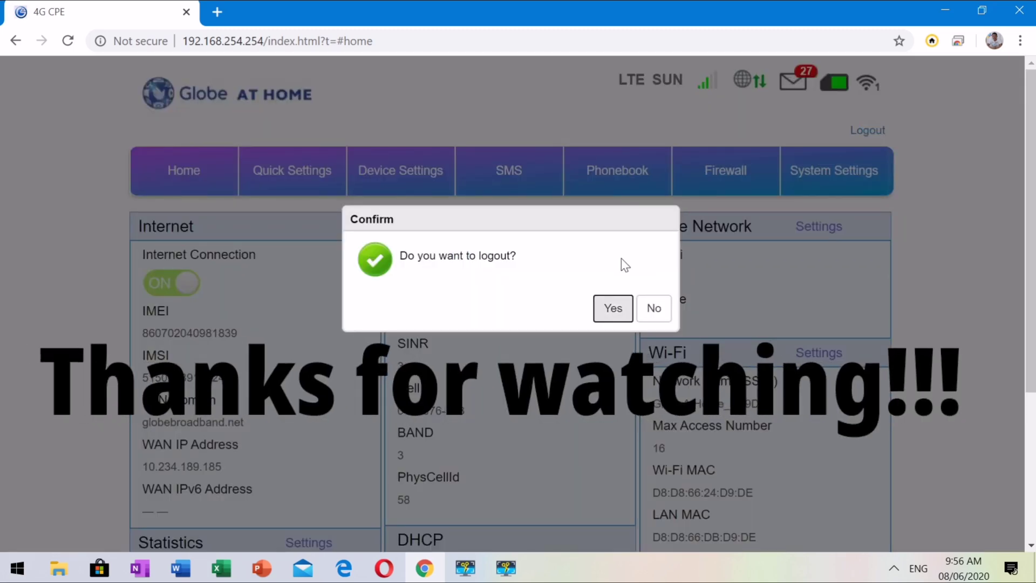
left_click(605, 305)
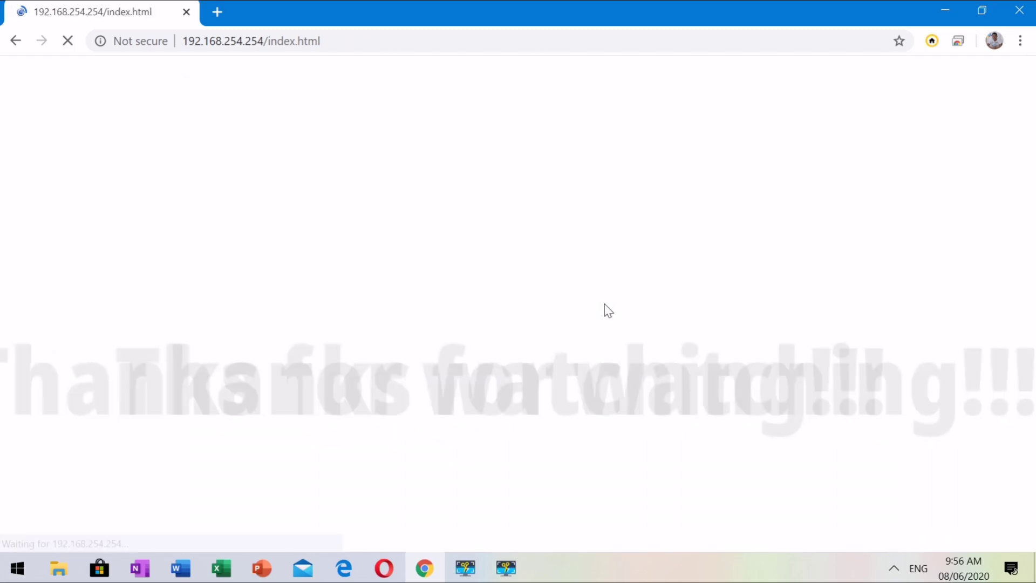